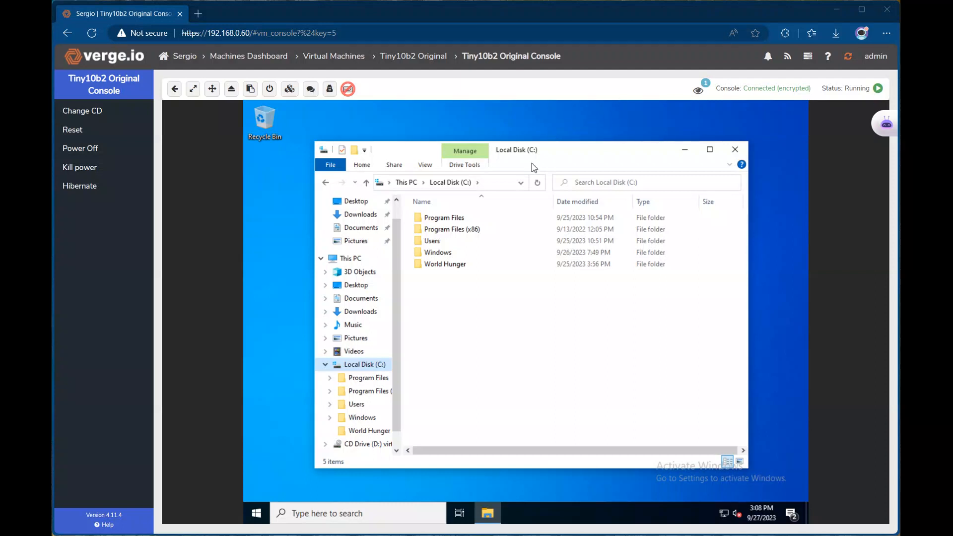
Open the World Hunger folder and read its secret text file in Notepad, then close it.
mouse_move(451, 271)
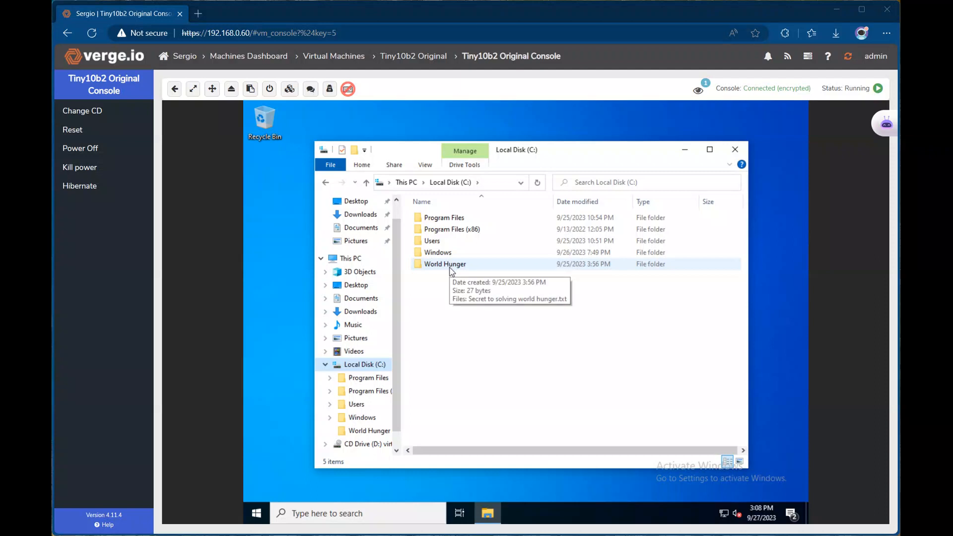
double_click(452, 264)
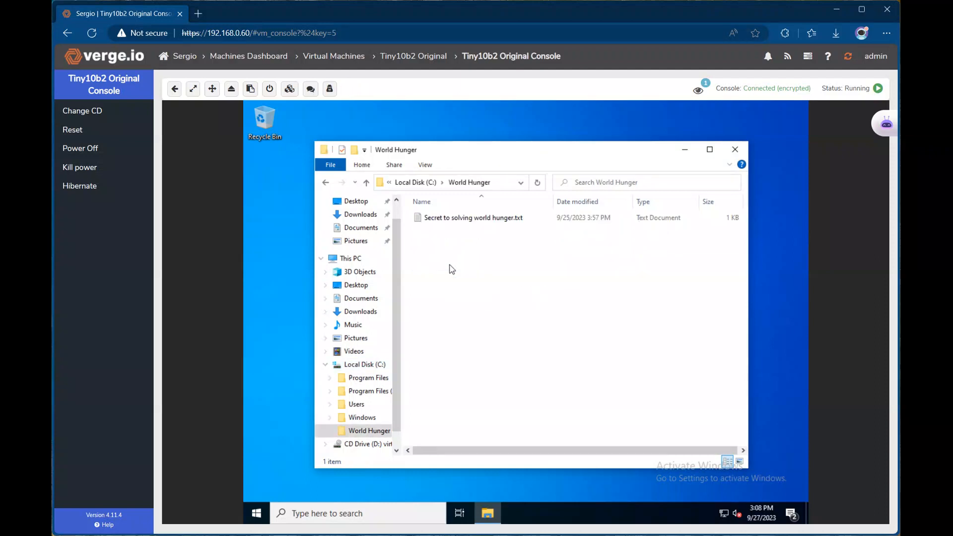
double_click(453, 217)
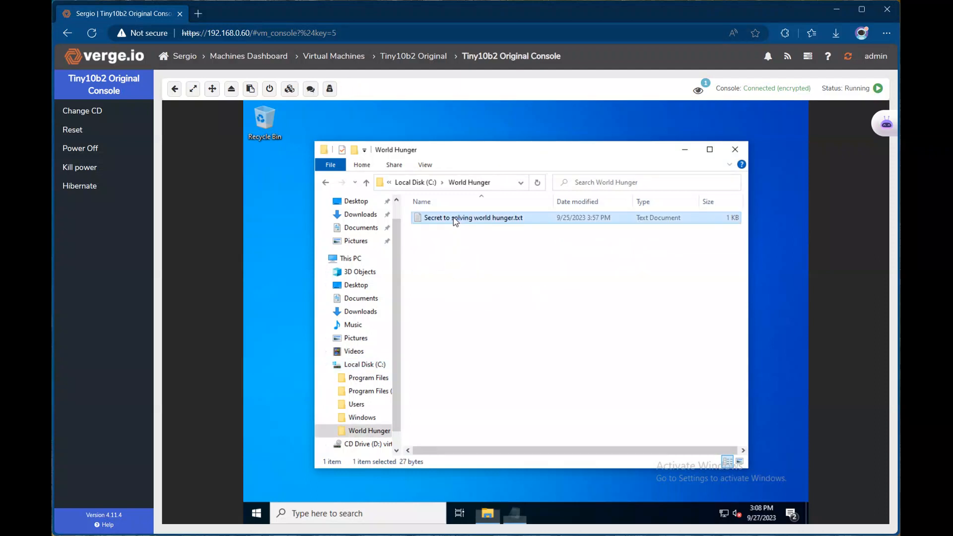
click(736, 194)
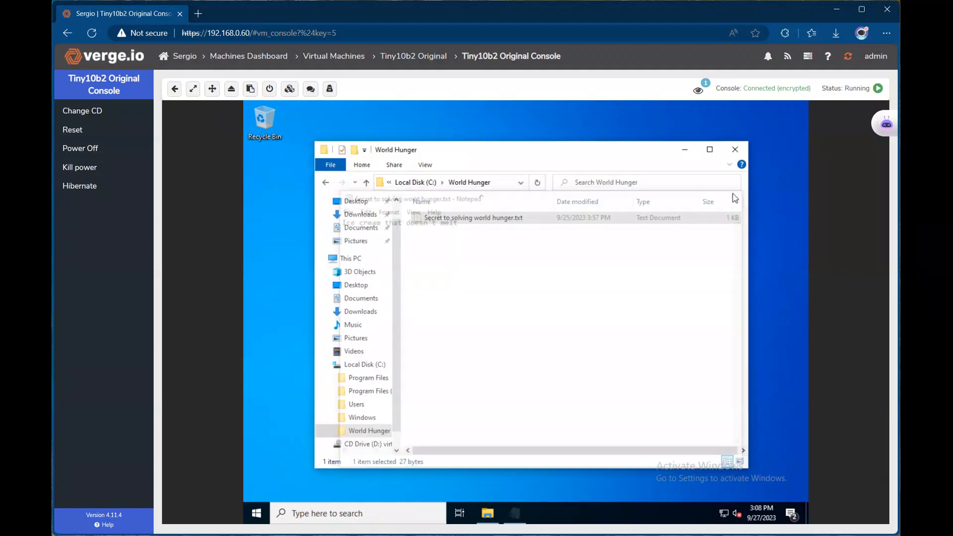
Delete the World Hunger folder from C: and permanently remove it via the Recycle Bin.
click(415, 183)
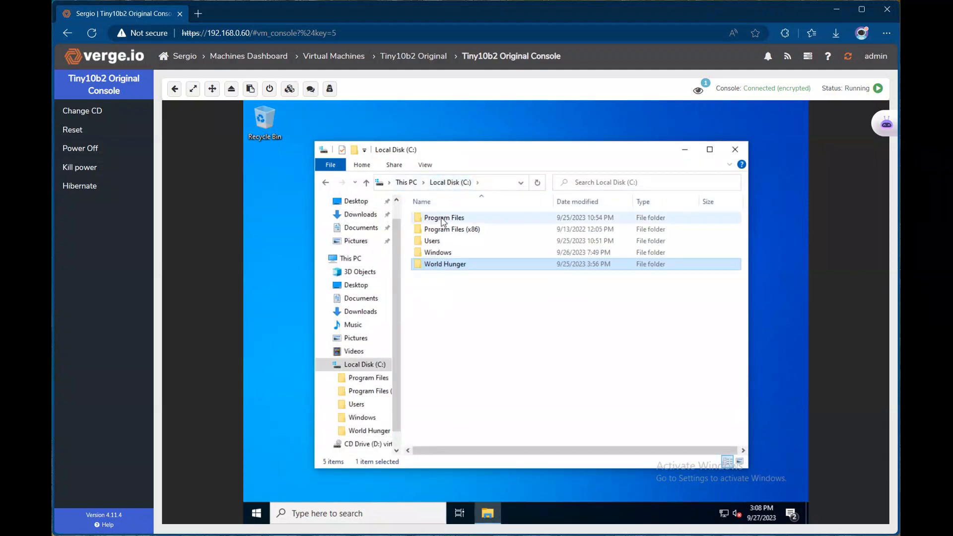
right_click(437, 265)
click(477, 411)
right_click(268, 124)
click(297, 145)
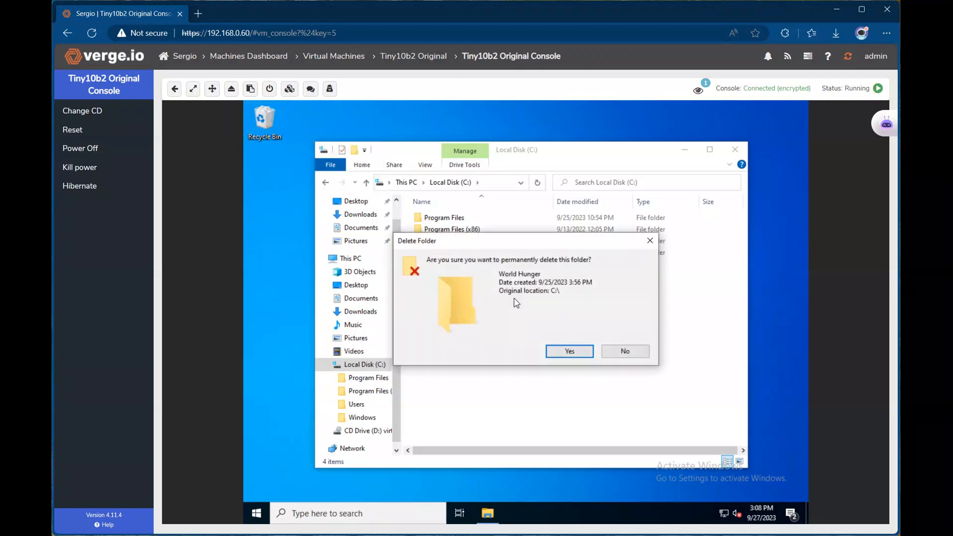
click(554, 350)
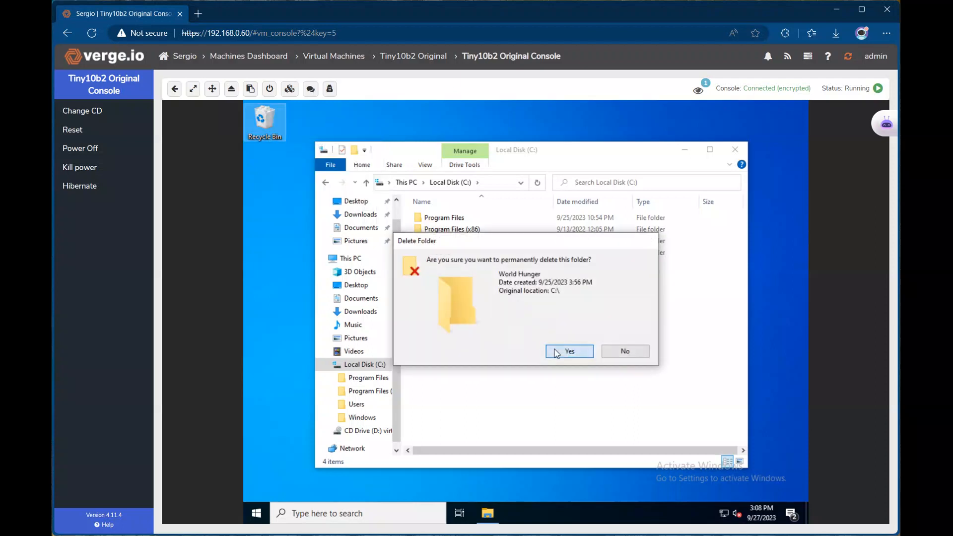
click(533, 376)
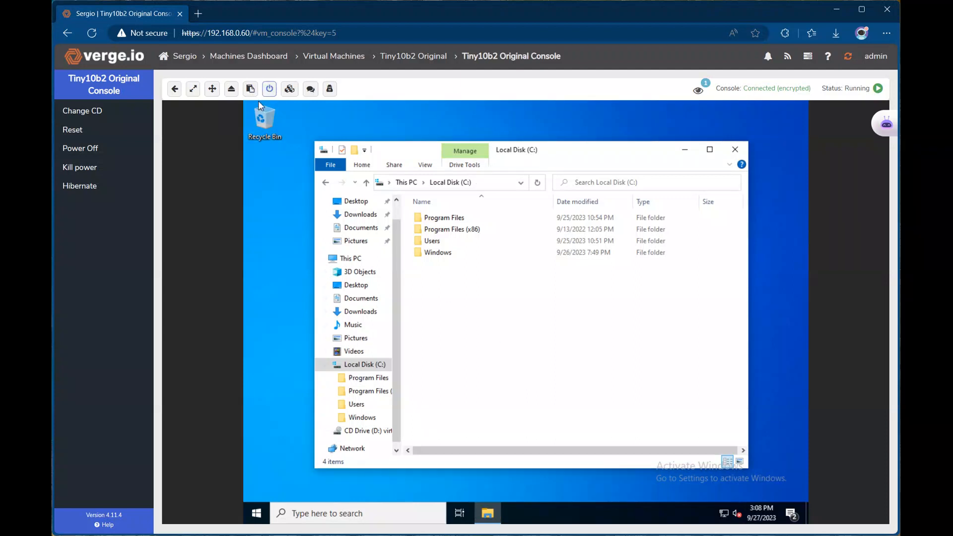
Shut down the Windows guest from the VM's Start menu power options.
click(256, 513)
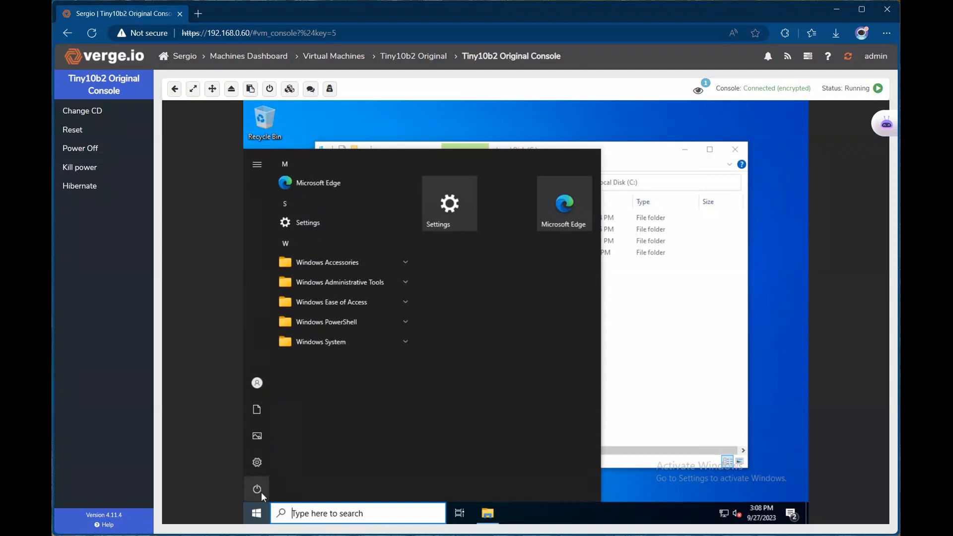
click(259, 489)
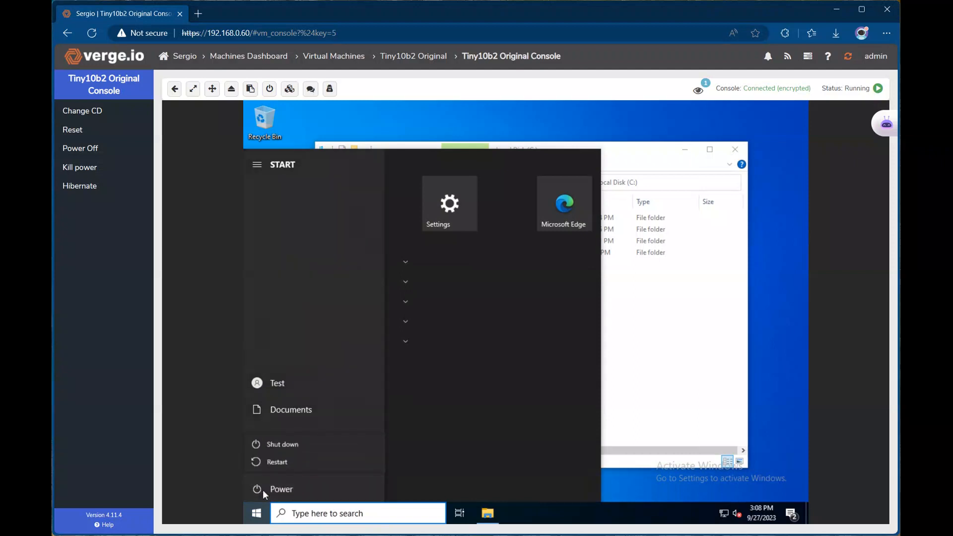
click(284, 444)
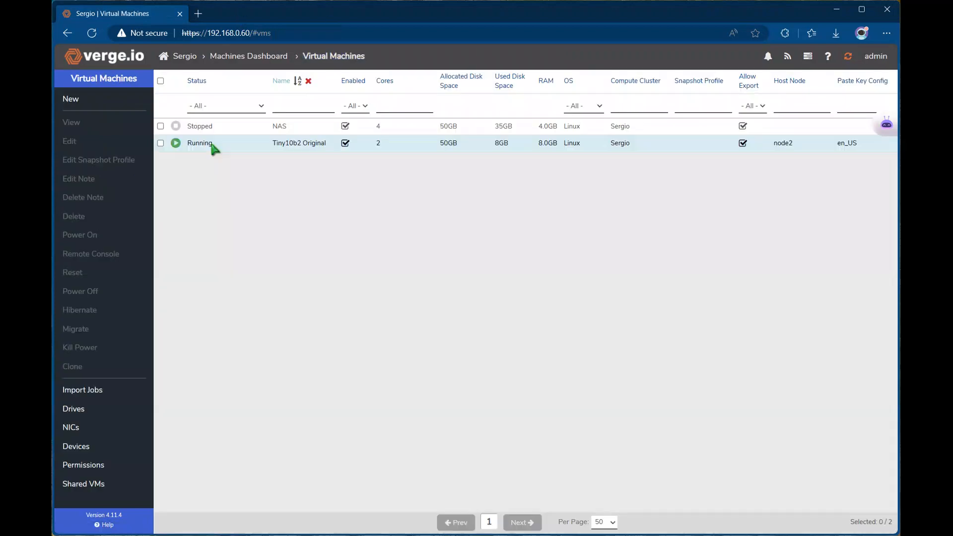
Open Tiny10b2 Original's Cloud Snapshots list, after glancing at its local snapshots.
click(205, 143)
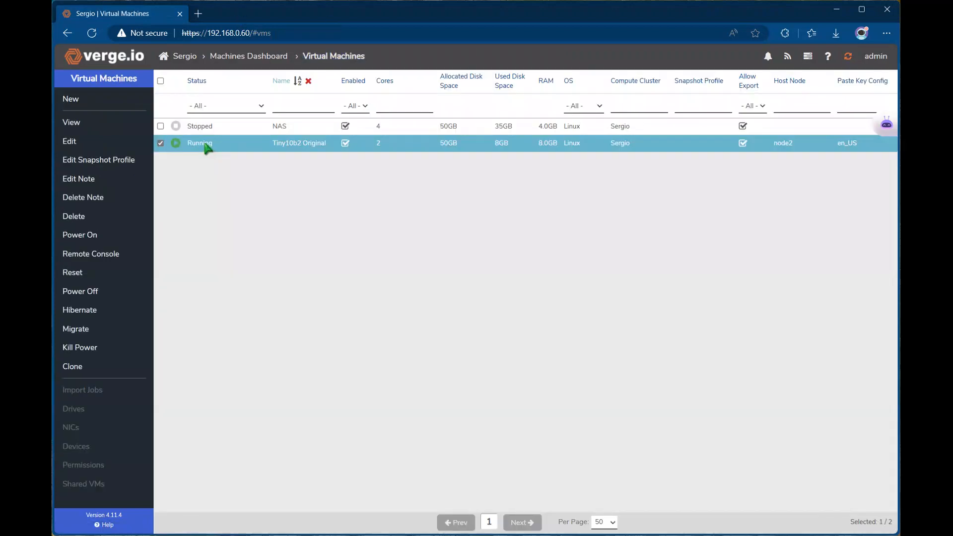
double_click(204, 144)
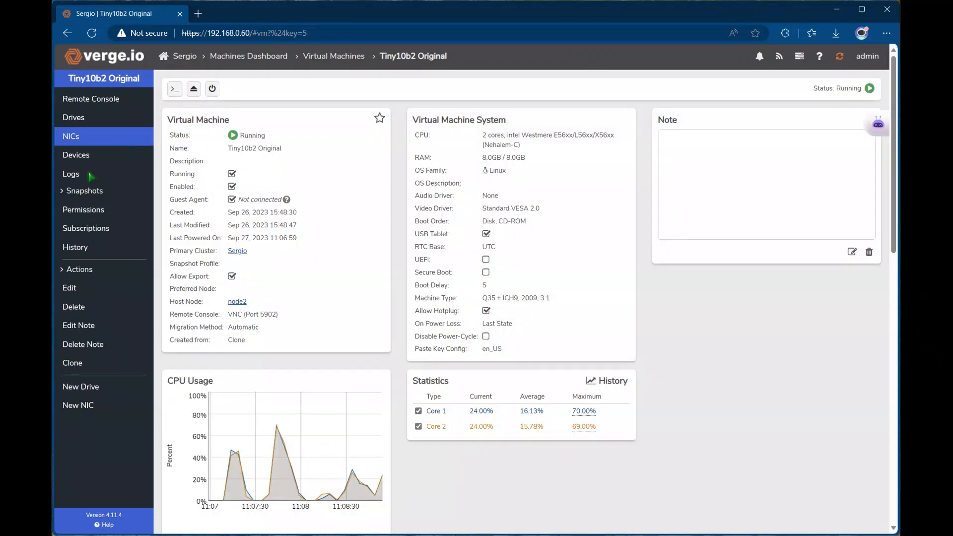
click(87, 190)
click(91, 210)
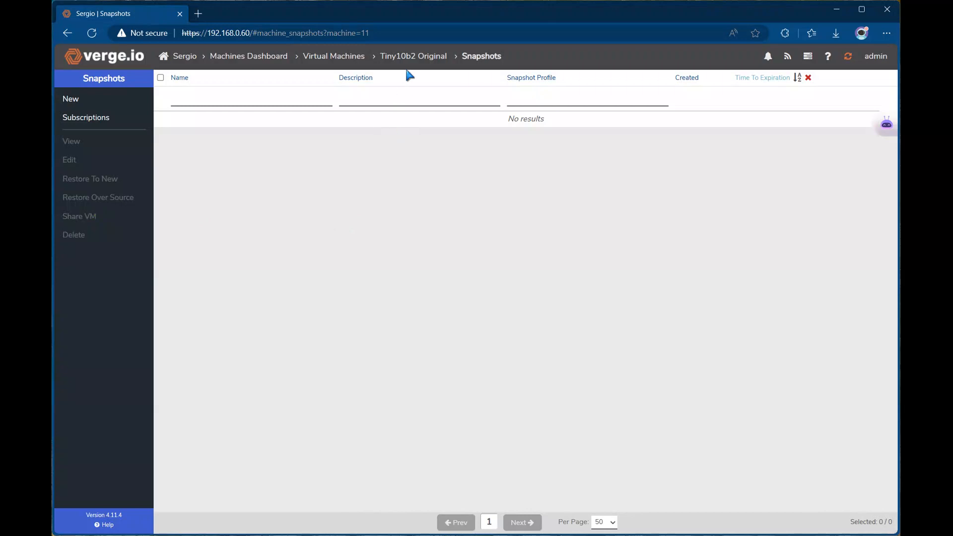
click(413, 55)
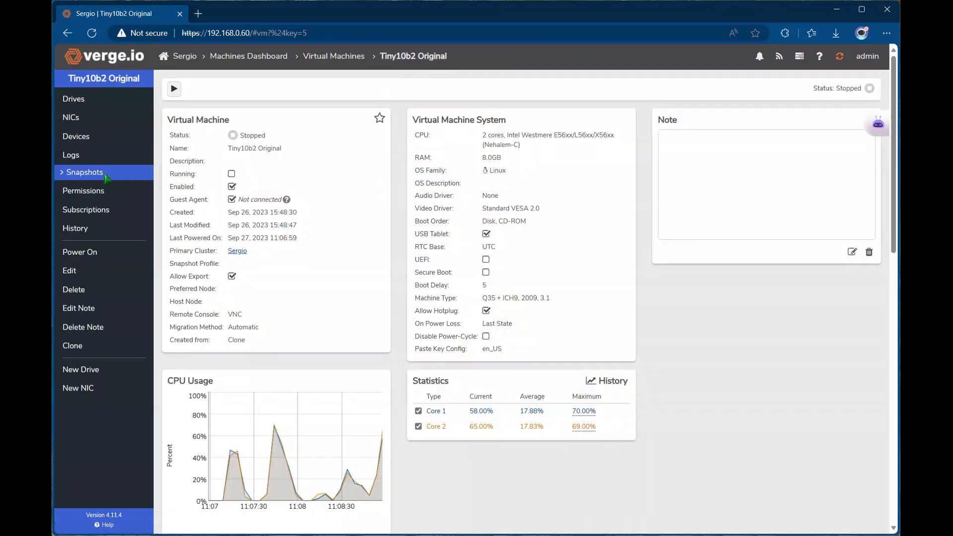
click(105, 172)
click(101, 211)
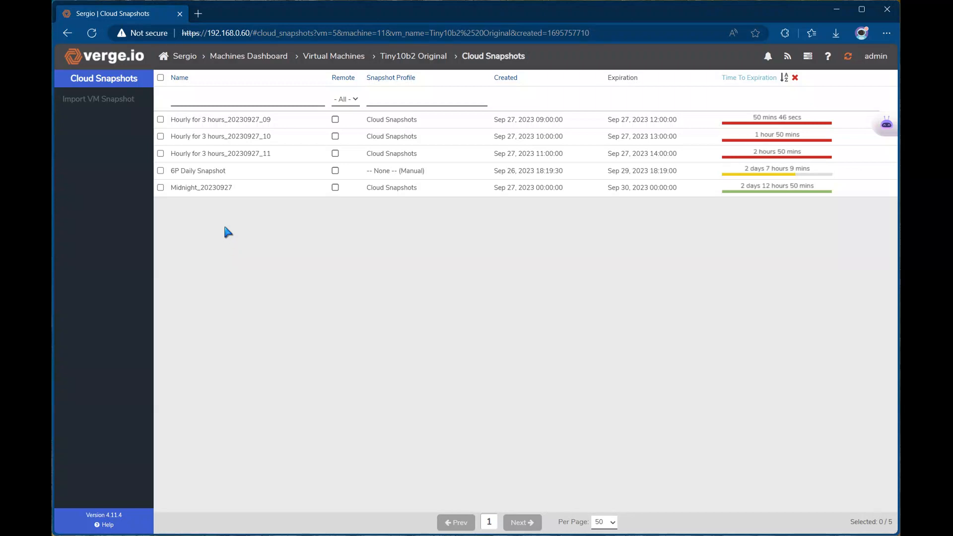
Import the Hourly for 3 hours_20230927_11 cloud snapshot as a VM snapshot and acknowledge the notice.
click(219, 192)
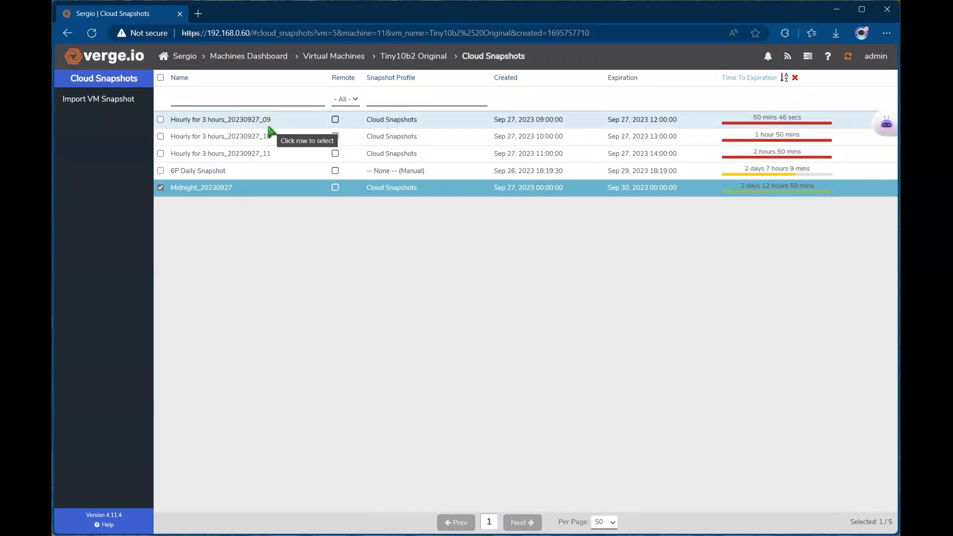
click(265, 155)
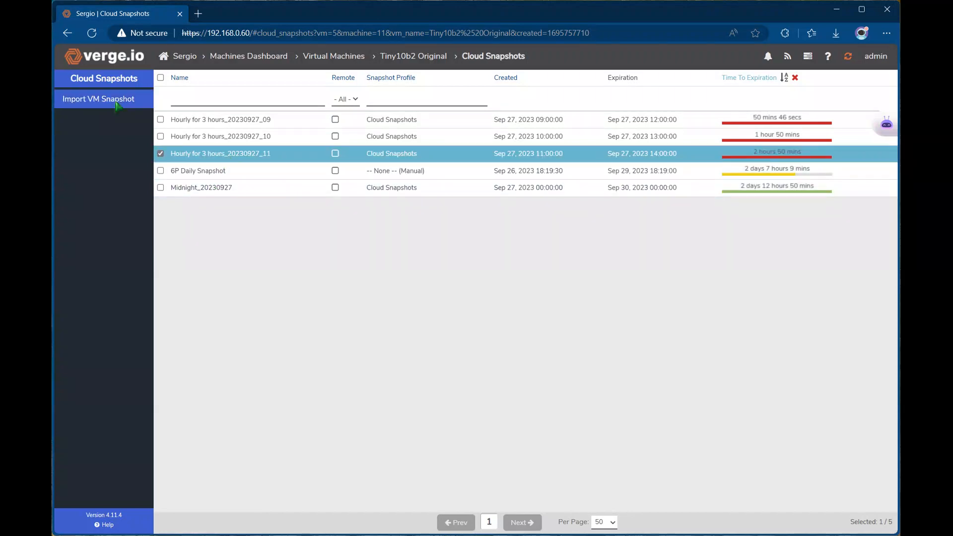
click(117, 103)
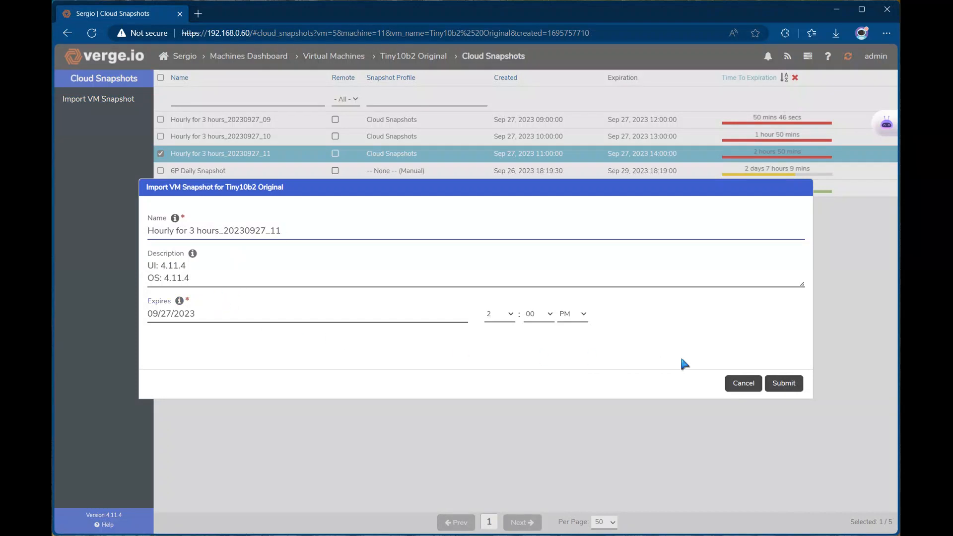
click(783, 383)
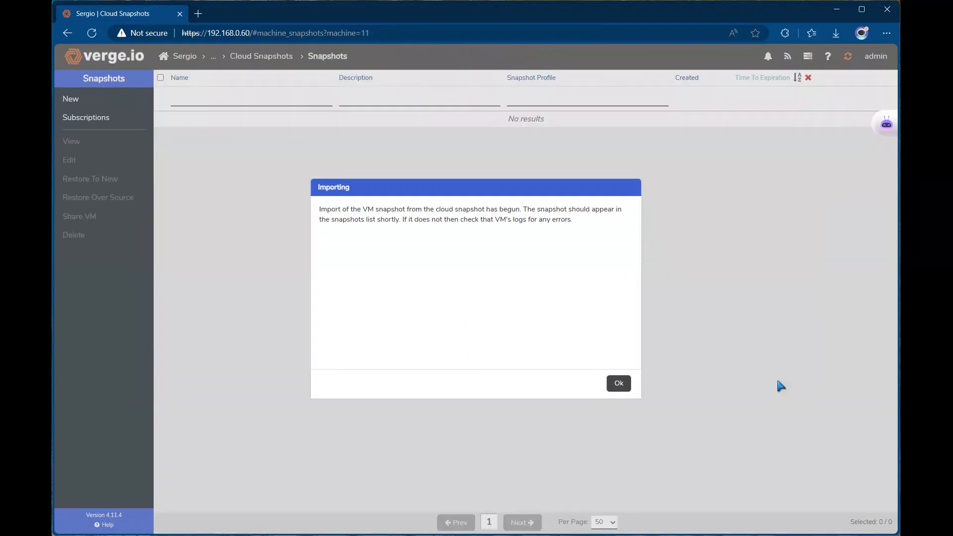
click(618, 384)
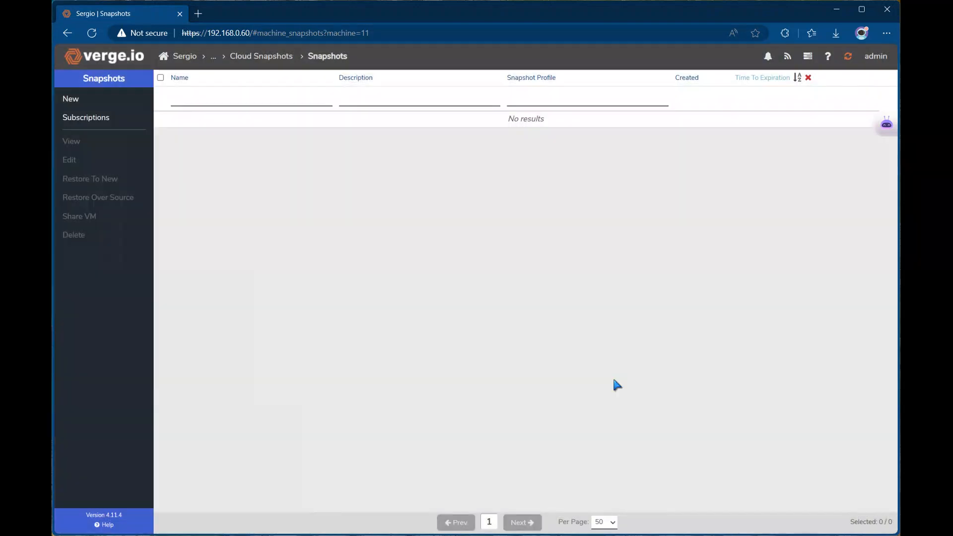
Open Tiny10b2 Original's Snapshots list and select the imported hourly snapshot.
click(255, 57)
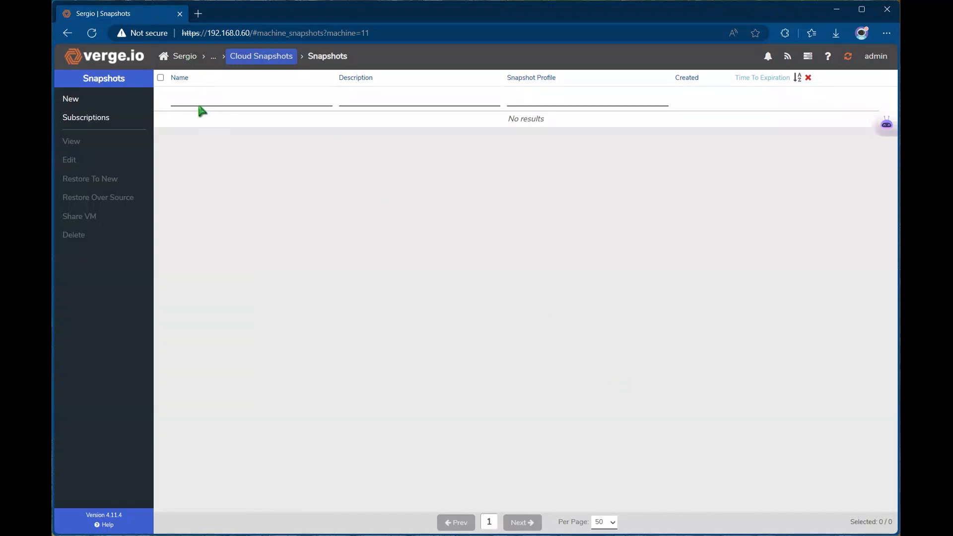
click(201, 144)
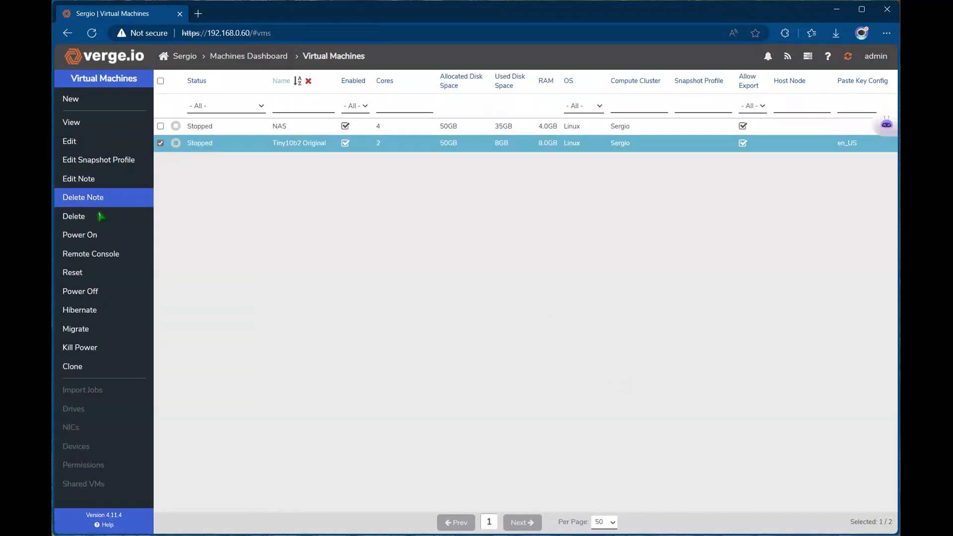
double_click(224, 144)
click(95, 172)
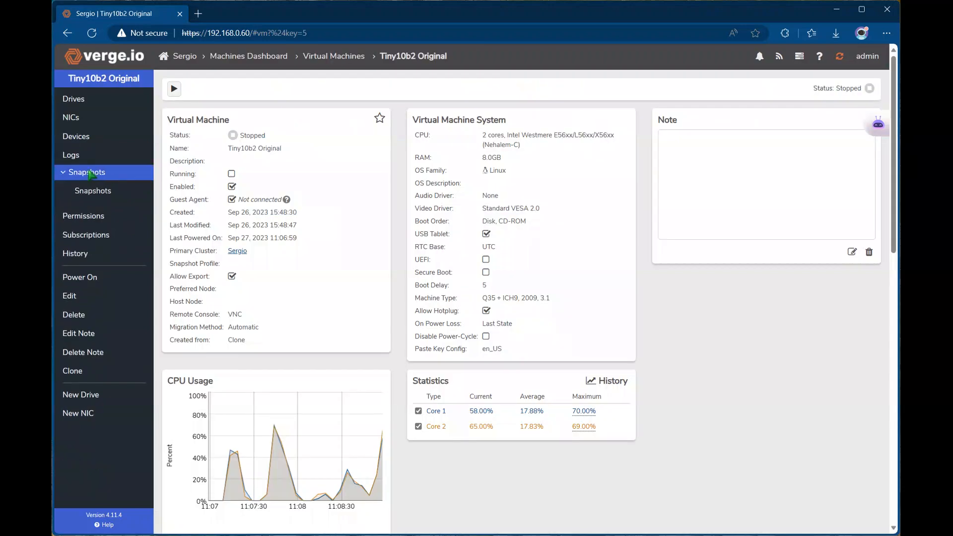
click(97, 191)
click(230, 127)
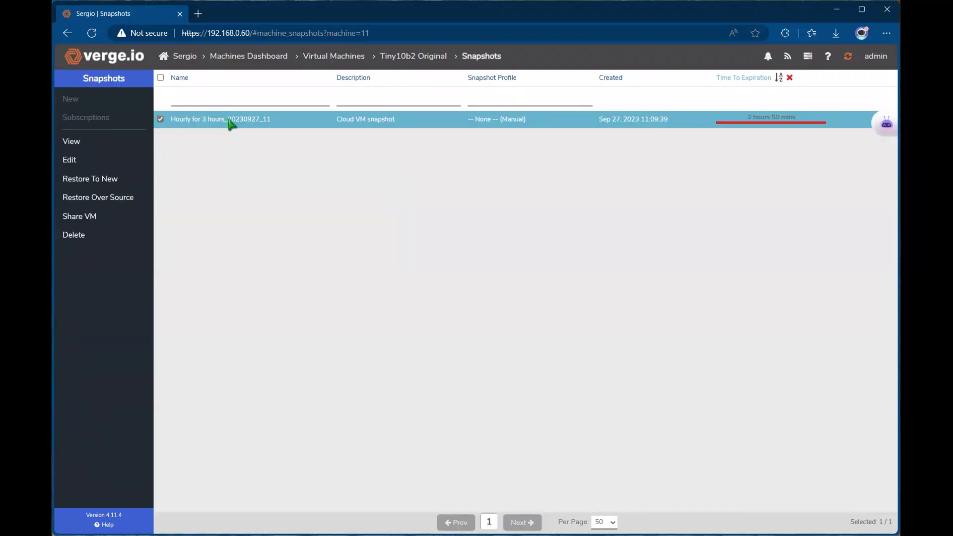
Reload Tiny10b2 Original's Snapshots list and reselect the Hourly for 3 hours_20230927_11 snapshot.
click(404, 55)
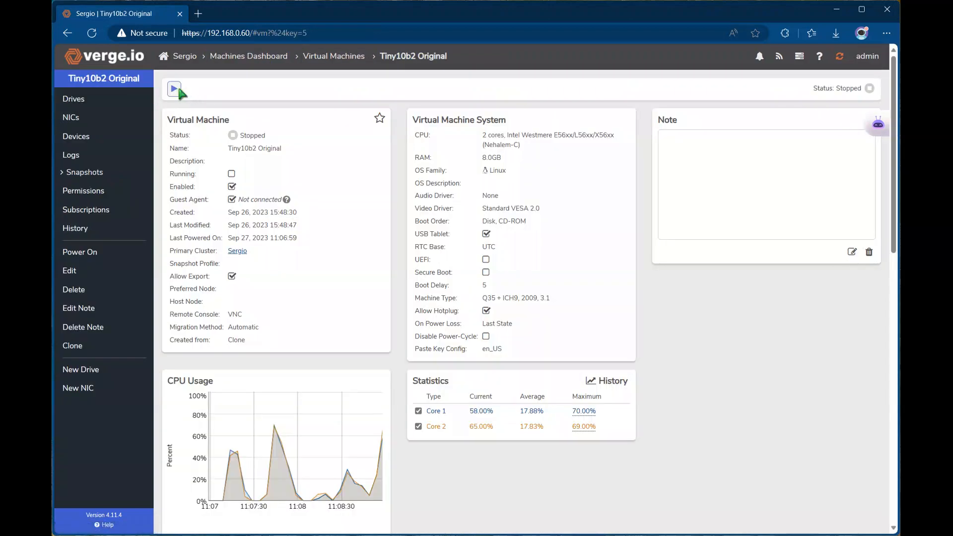
click(333, 56)
click(270, 147)
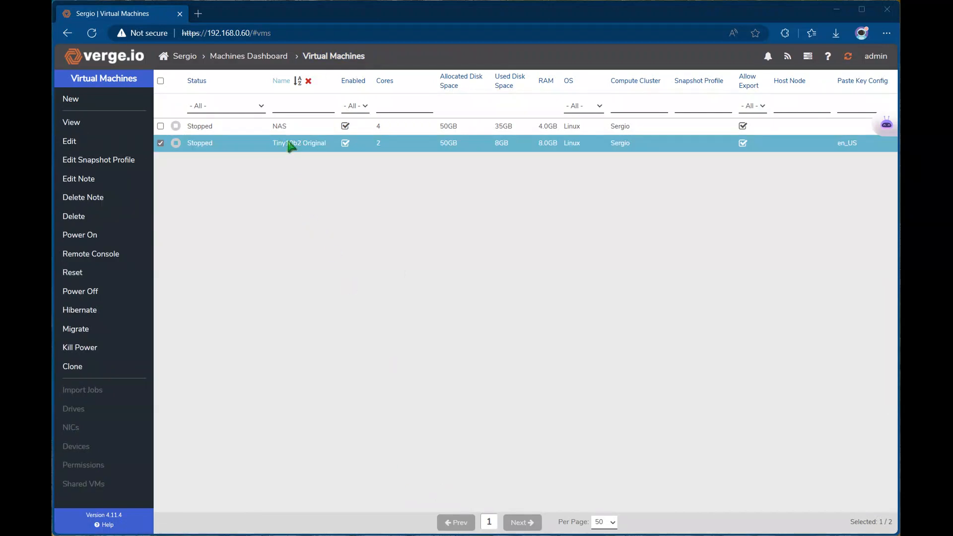
double_click(289, 146)
click(91, 178)
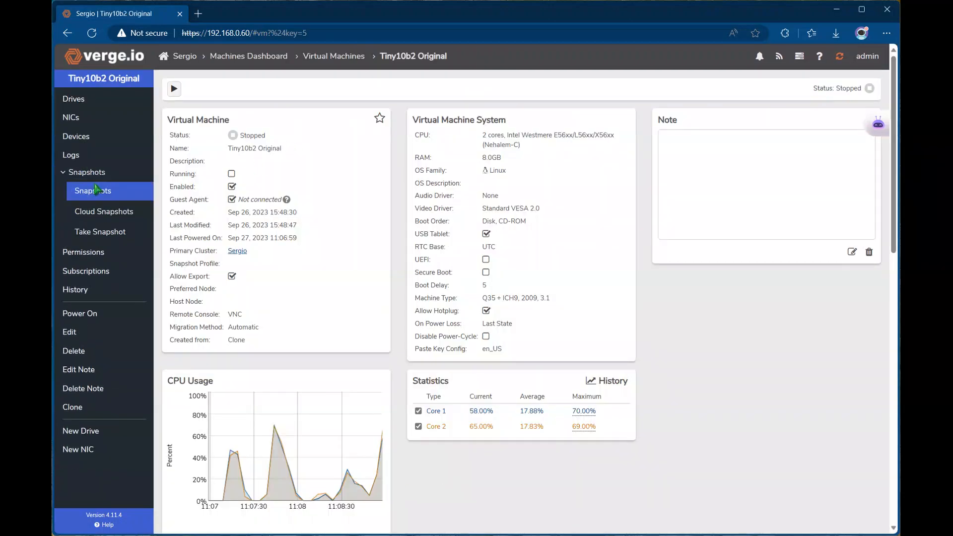
click(95, 188)
click(230, 120)
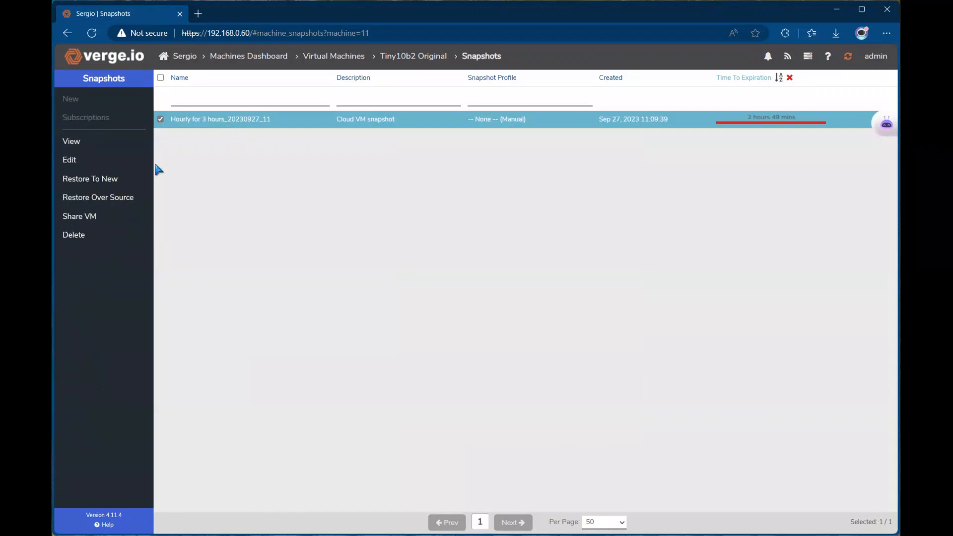
Restore the Hourly snapshot as a new VM and open that VM's details page.
click(81, 182)
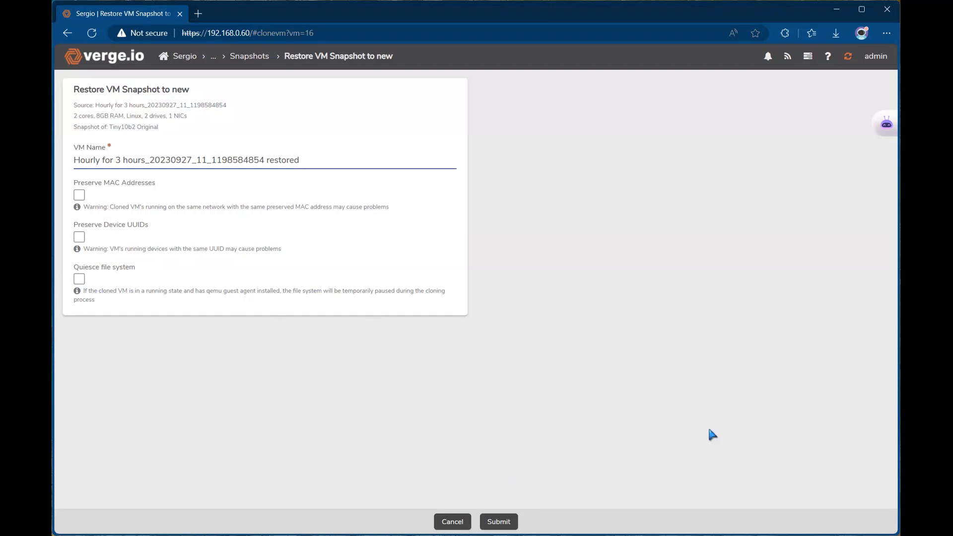
click(499, 521)
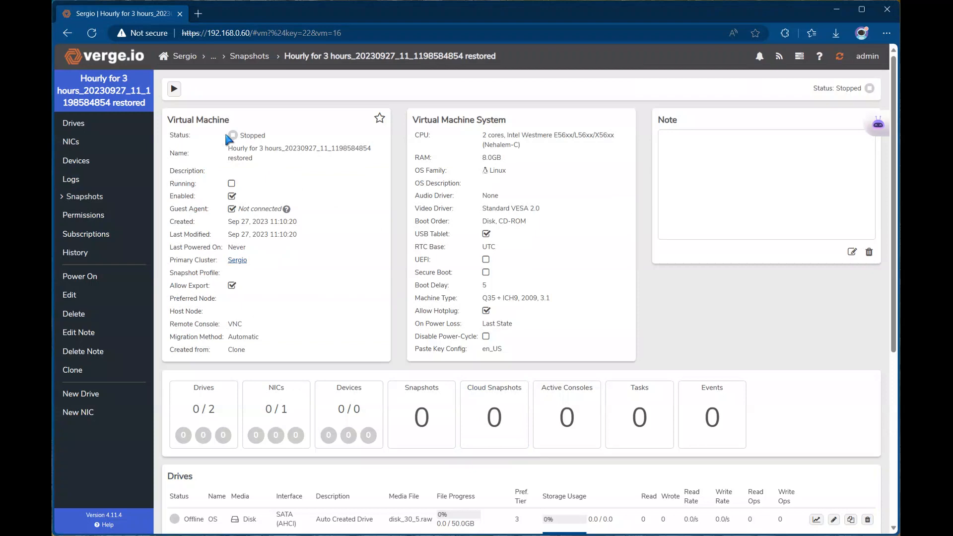
click(185, 56)
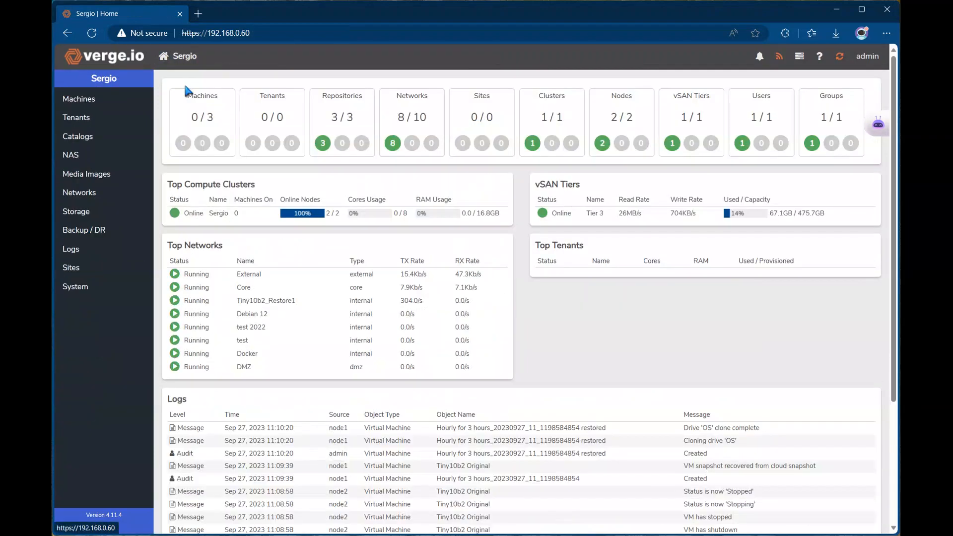
click(202, 118)
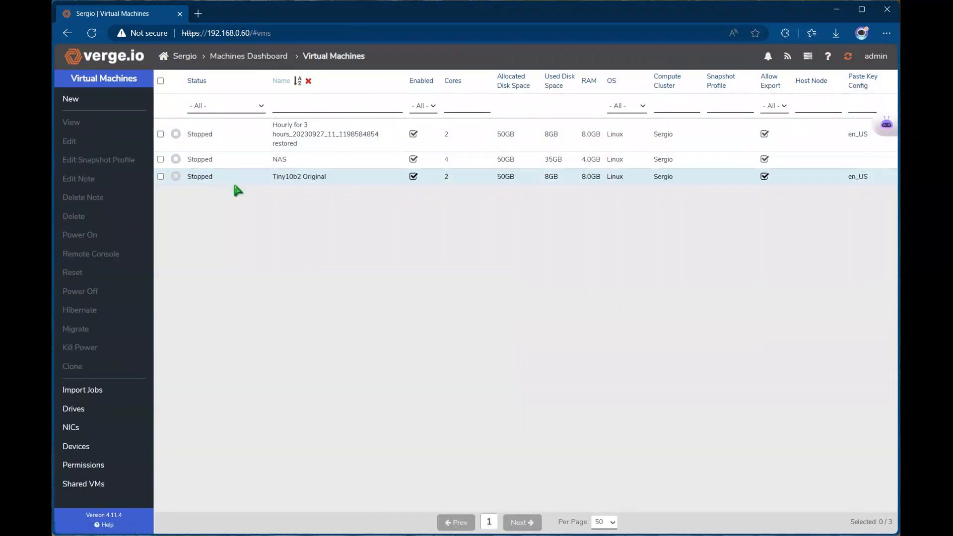
click(295, 132)
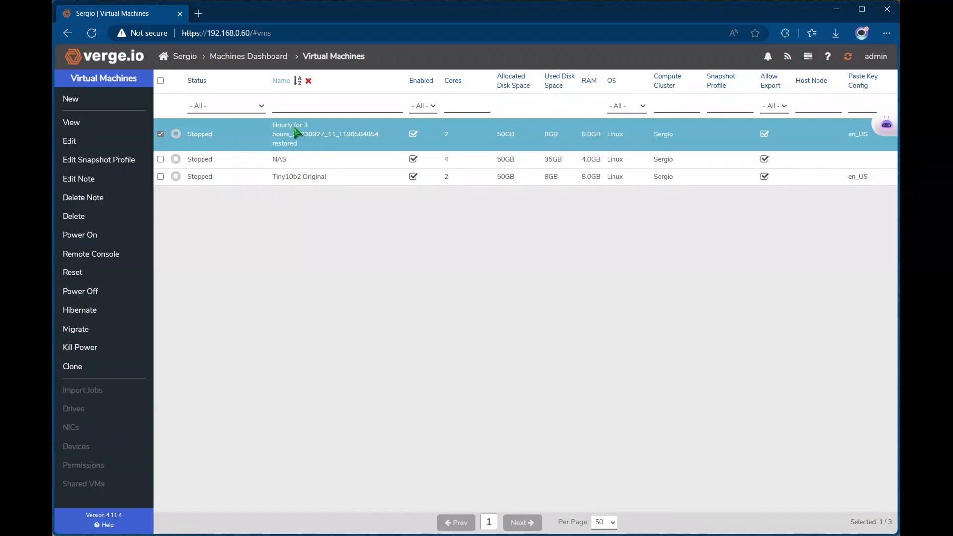
double_click(213, 130)
Power on the restored VM and launch its remote console.
click(173, 88)
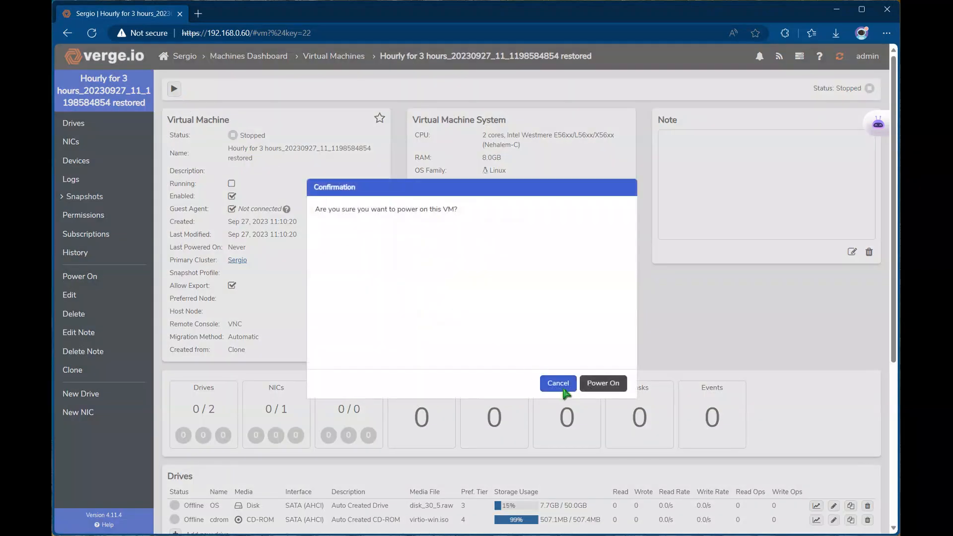
click(601, 383)
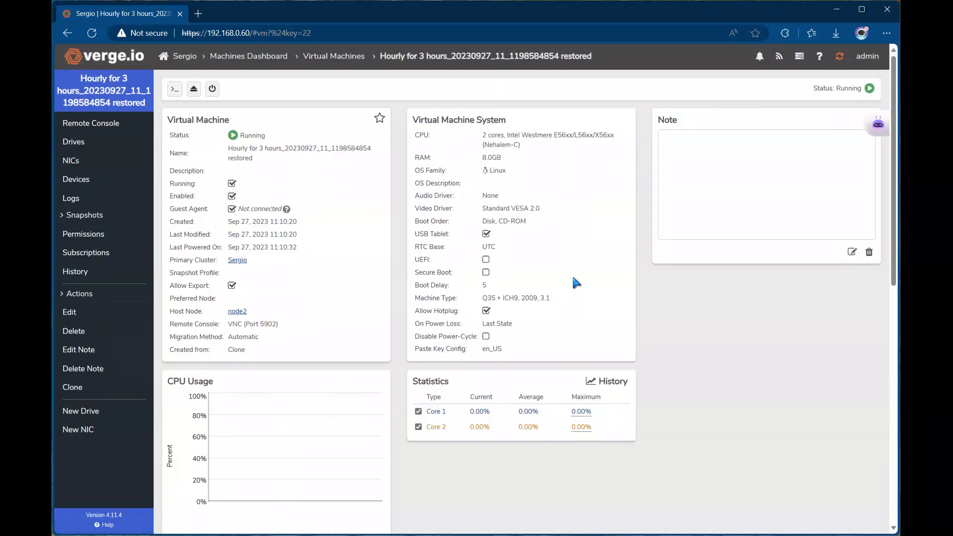
click(174, 88)
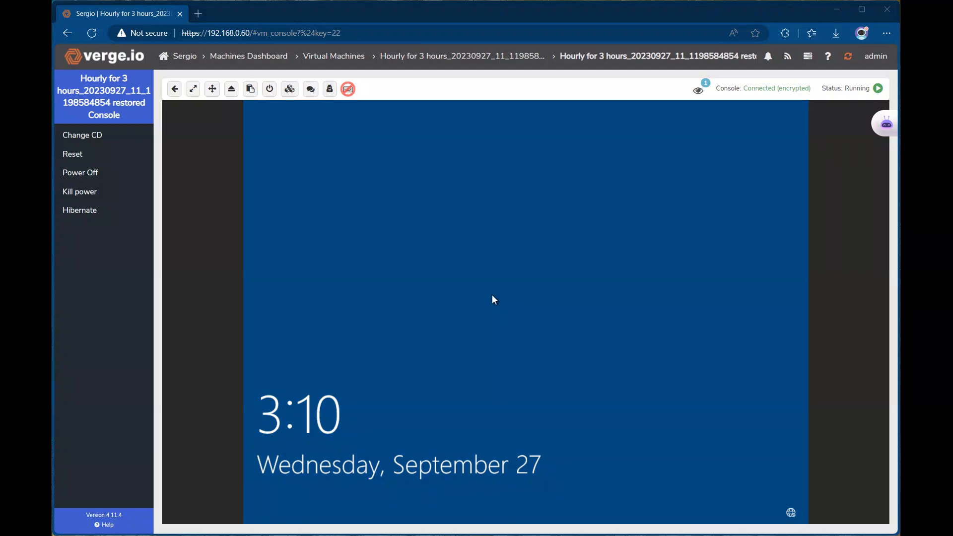
Sign in to the restored VM's Windows with the account password.
click(492, 295)
text(•••••••••)
key(Return)
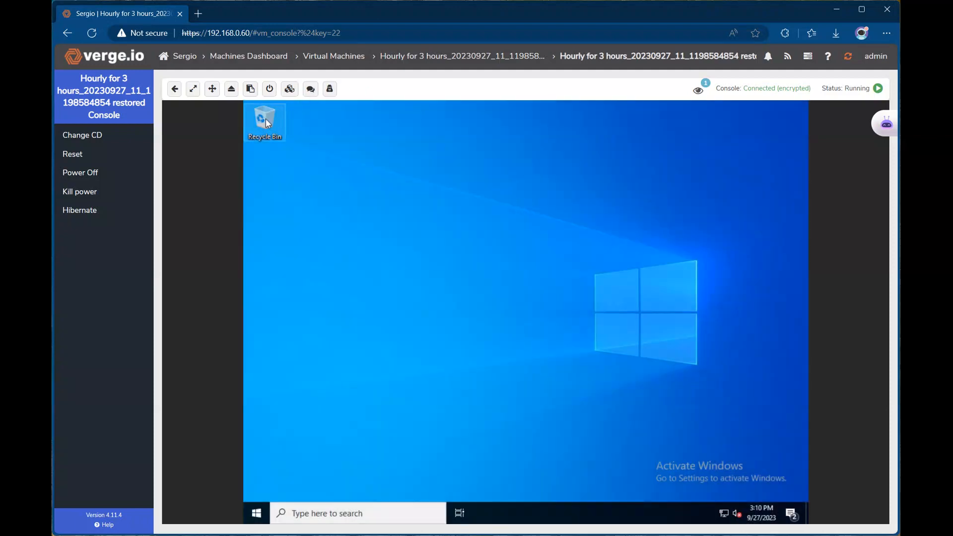
Open World Hunger on Local Disk (C:), read its text file, then close Notepad and Explorer.
double_click(266, 122)
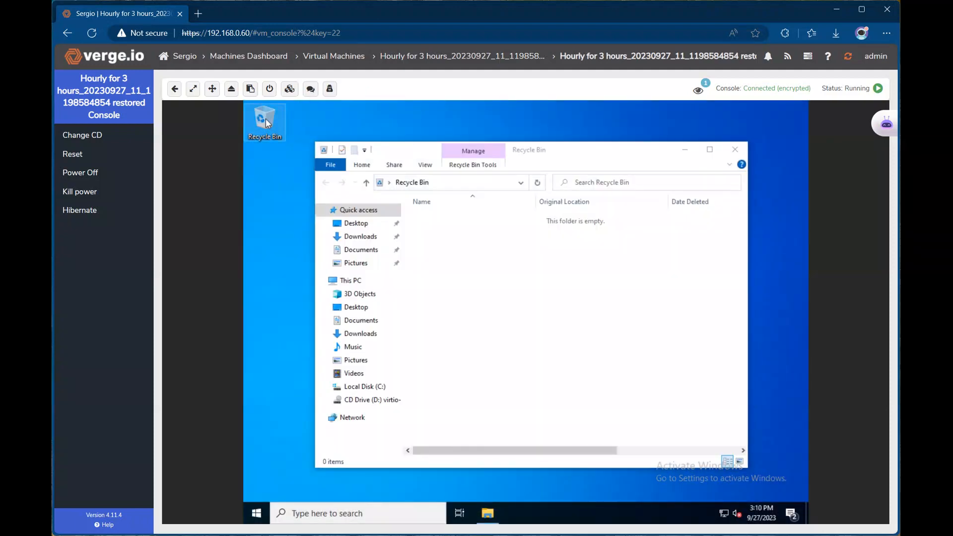
click(344, 387)
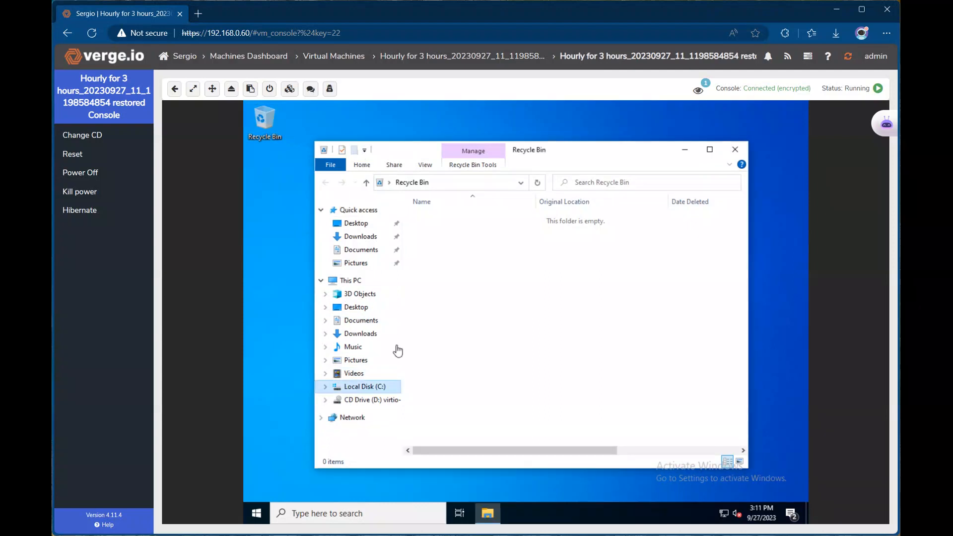
double_click(445, 264)
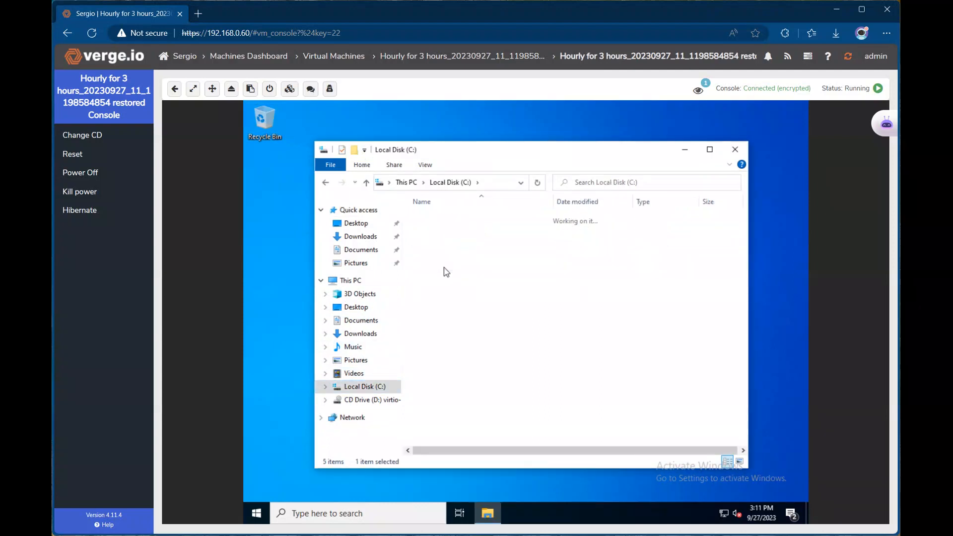
click(459, 221)
double_click(458, 219)
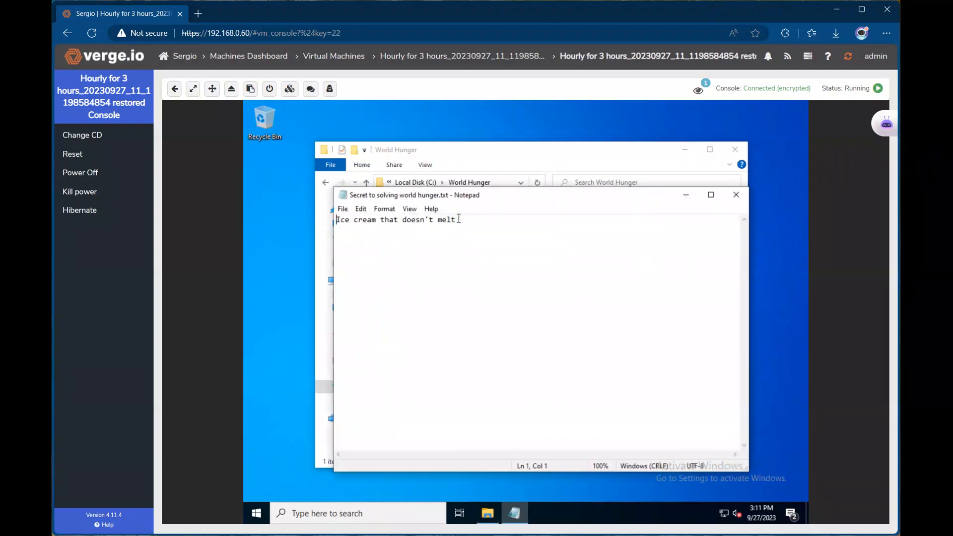
click(739, 196)
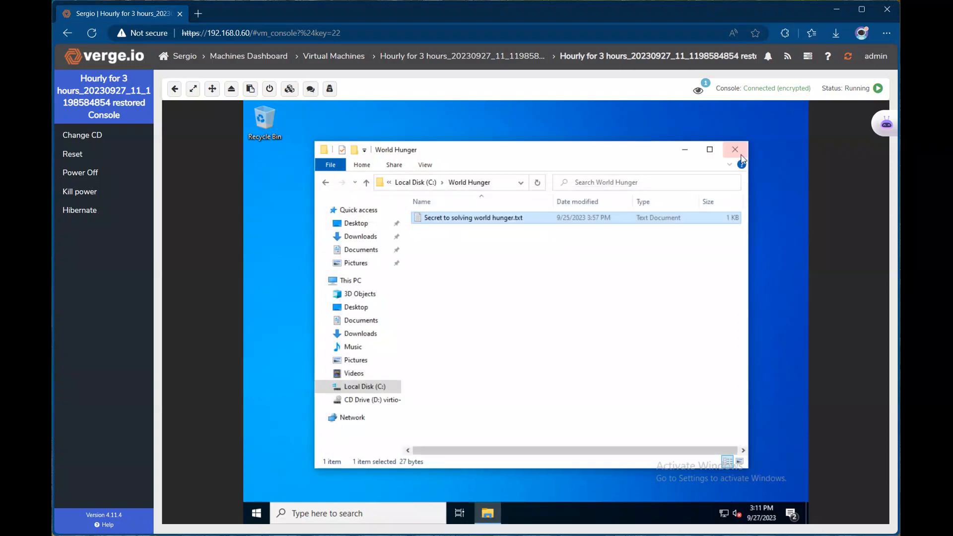
click(735, 150)
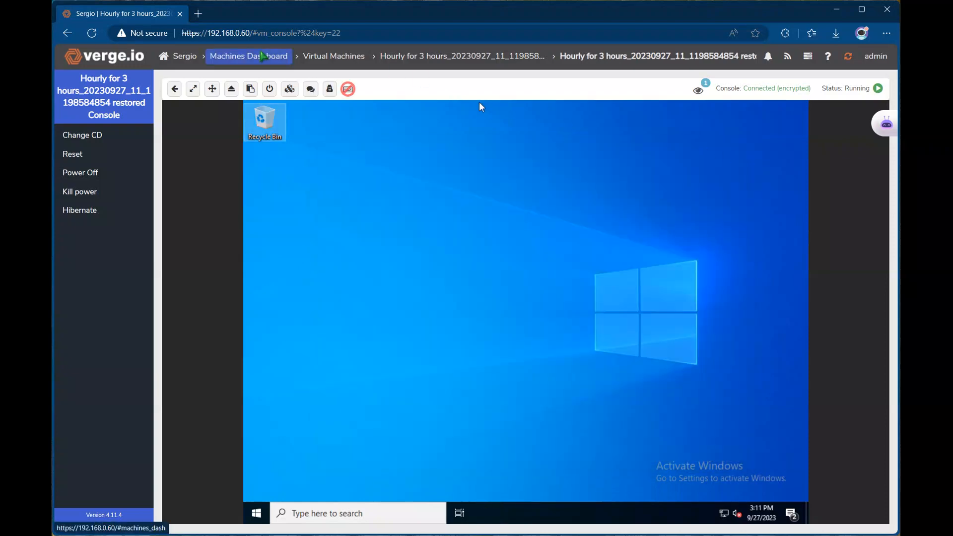
Go to Tiny10b2 Original's Cloud Snapshots and select the hourly snapshot row.
click(268, 50)
click(204, 112)
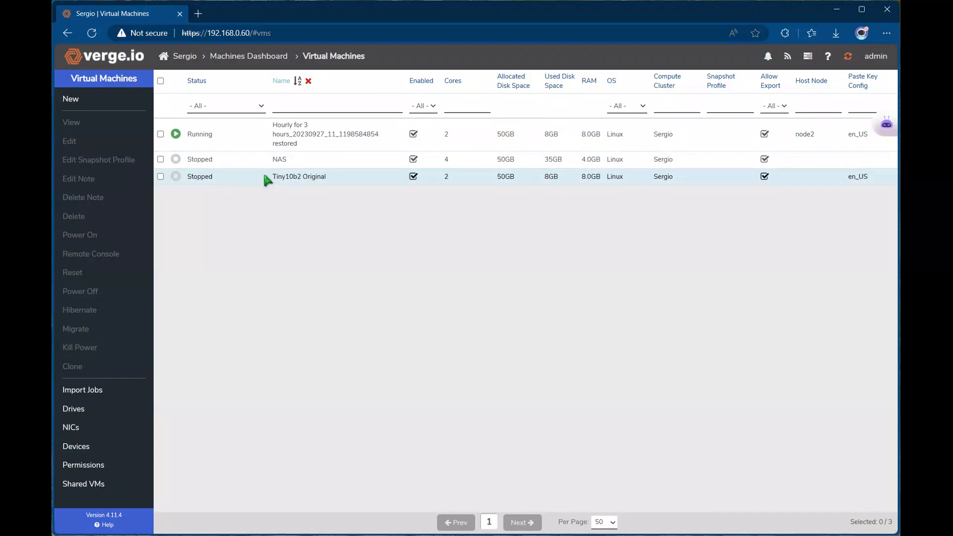
double_click(266, 180)
click(83, 174)
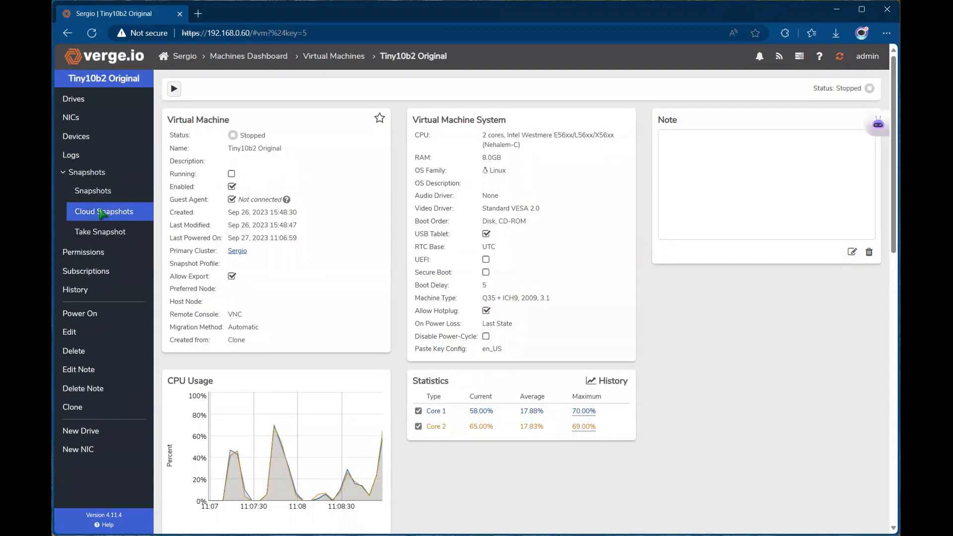
click(101, 212)
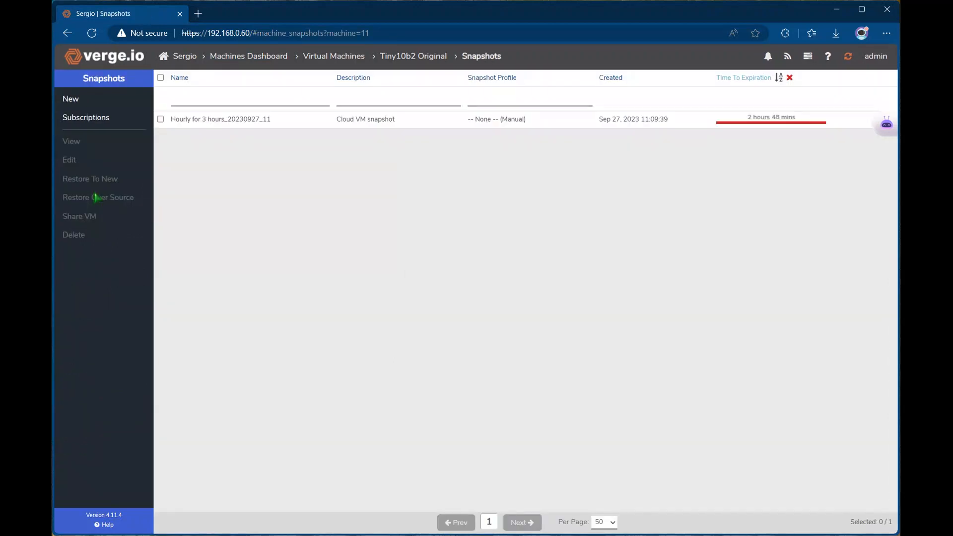
click(207, 120)
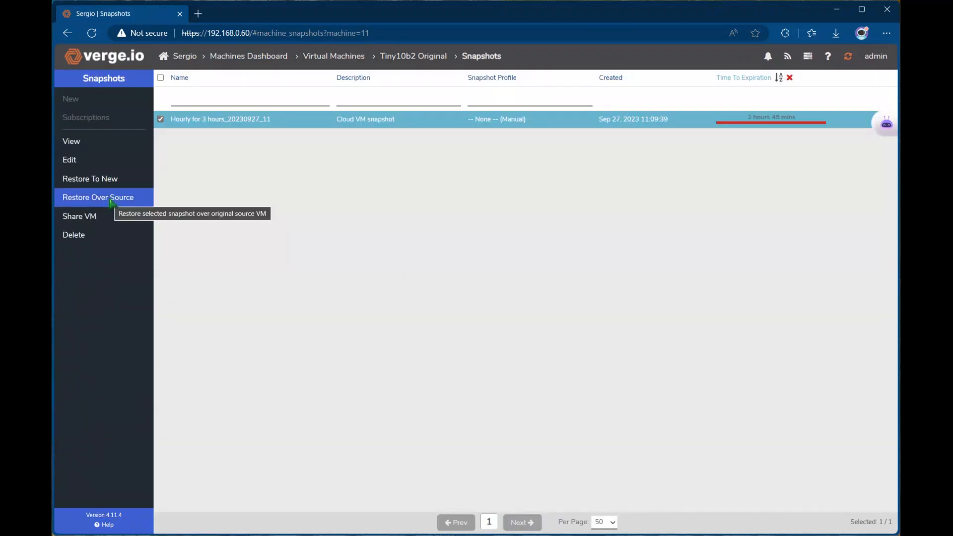
Restore the Hourly snapshot over Tiny10b2 Original, confirming the overwrite.
click(111, 201)
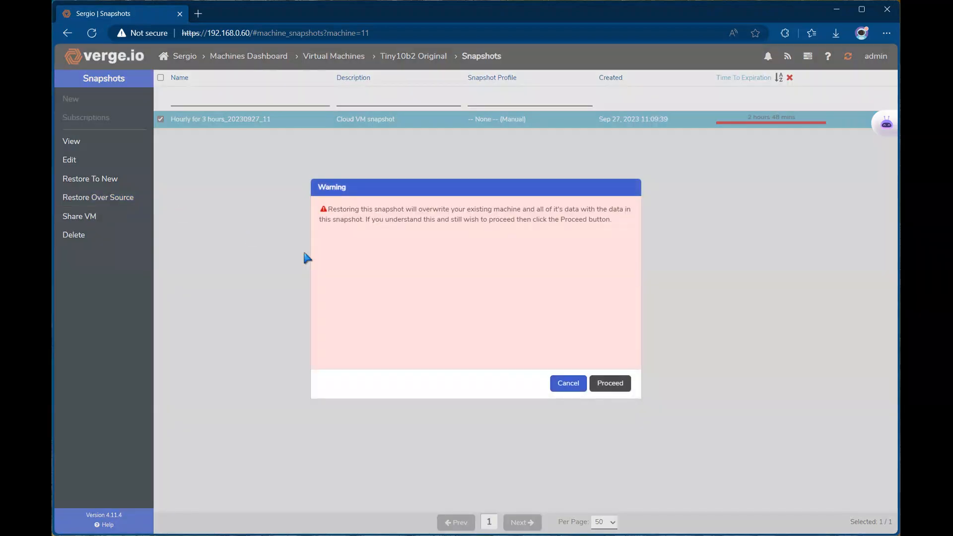
click(610, 384)
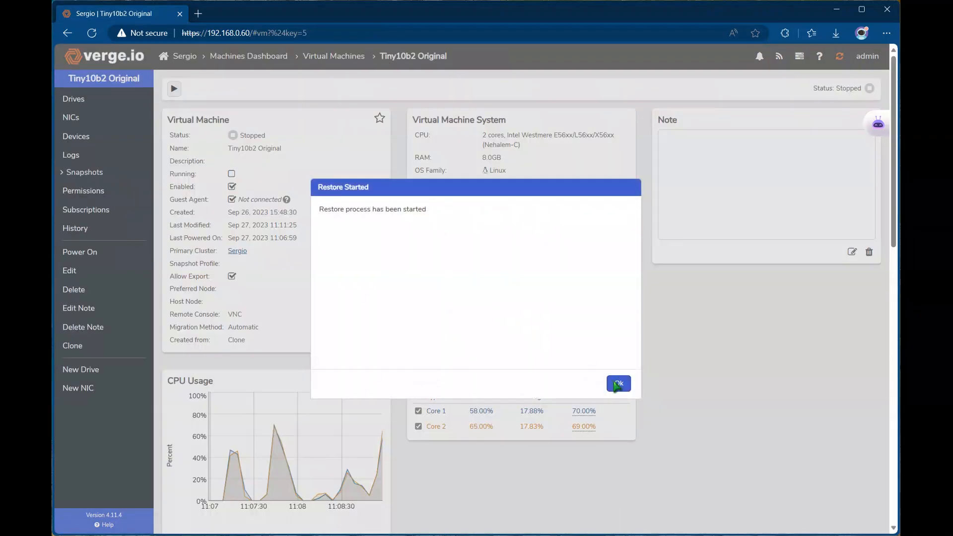
click(619, 383)
Open Tiny10b2 Original from Virtual Machines and confirm powering it on.
click(248, 58)
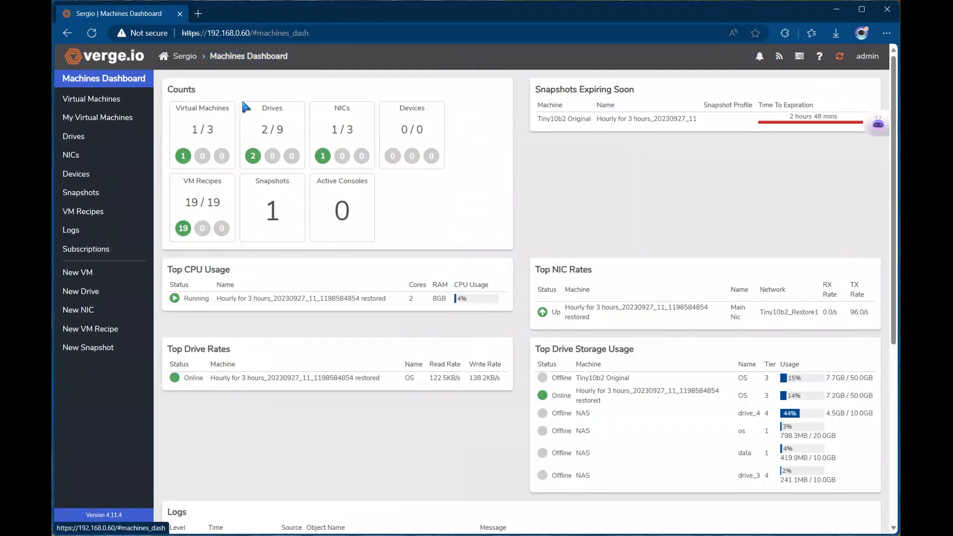
click(205, 128)
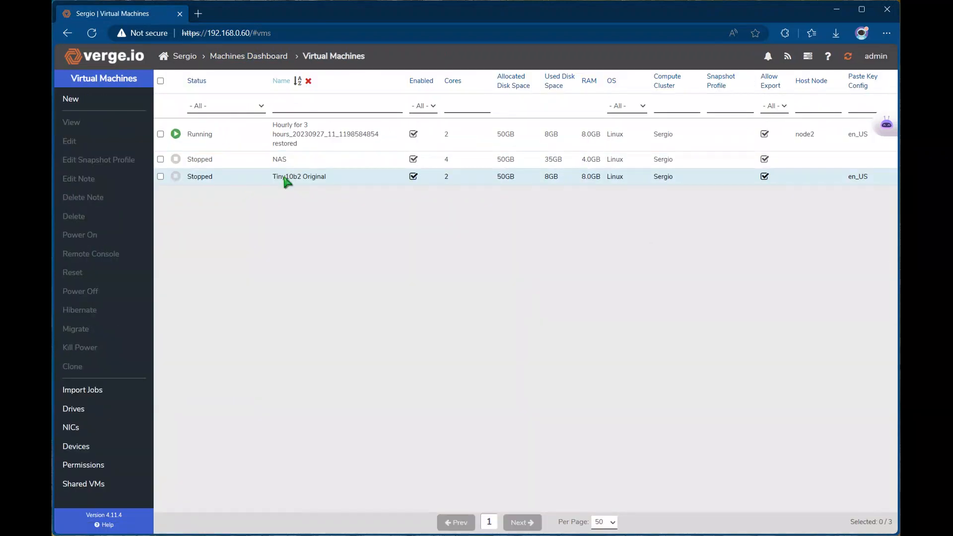
click(206, 174)
double_click(274, 177)
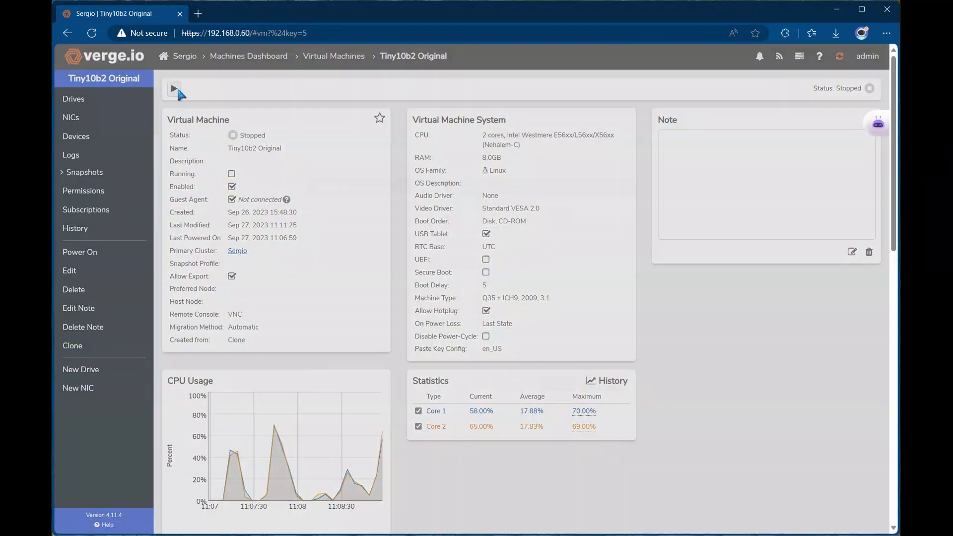
click(174, 89)
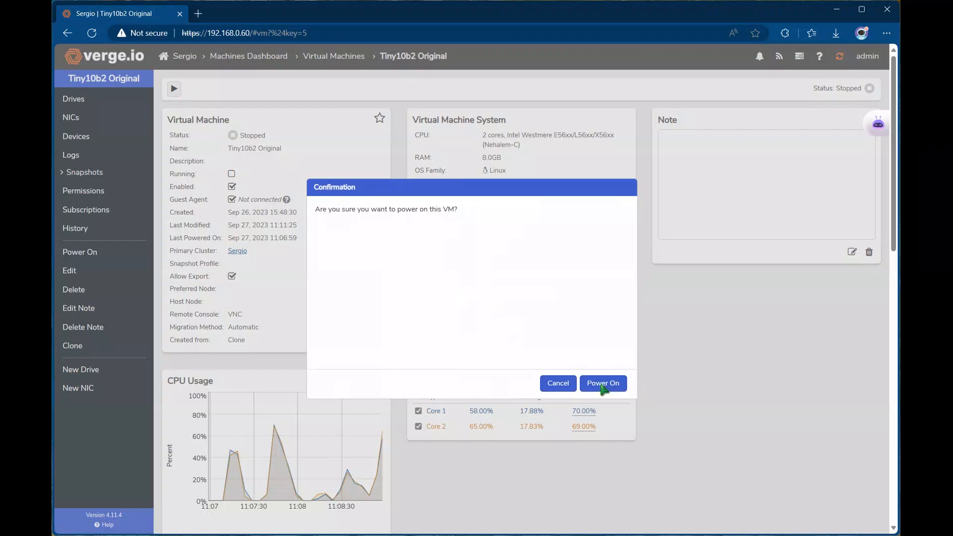
click(602, 383)
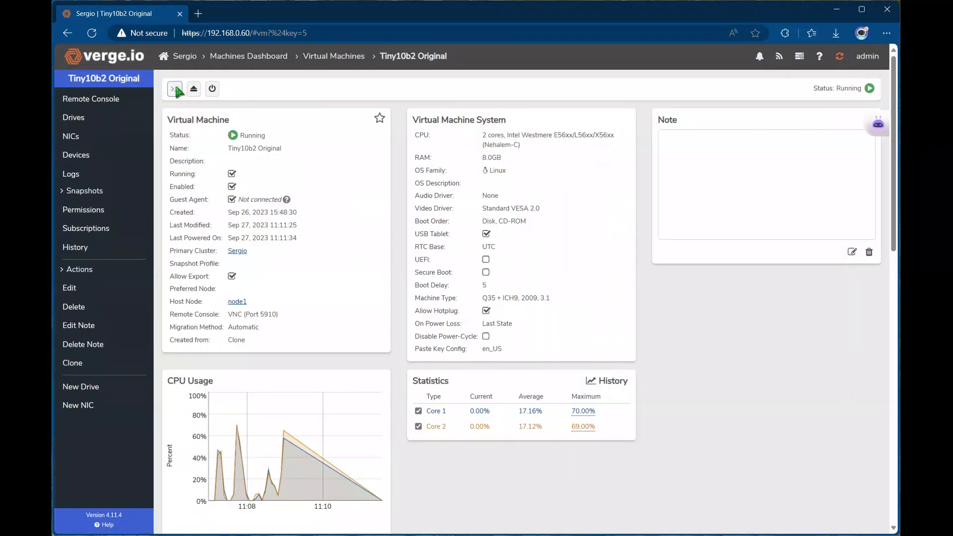
Open Tiny10b2 Original's remote console and sign in with the account password.
click(175, 88)
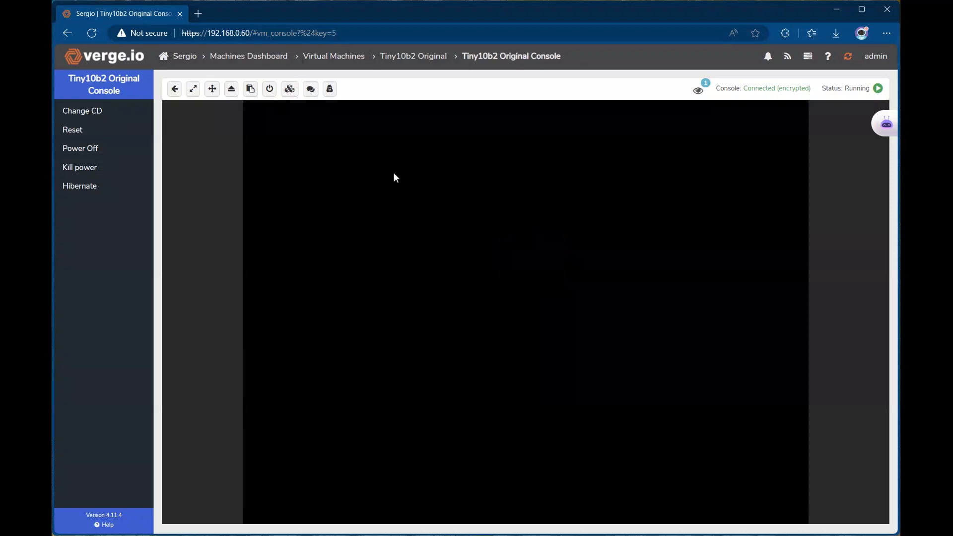
click(548, 351)
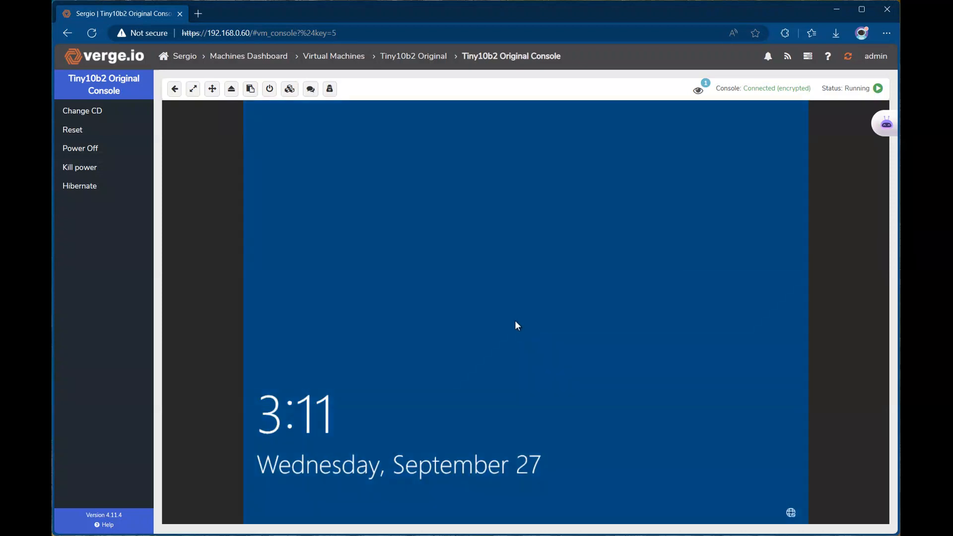
text(password)
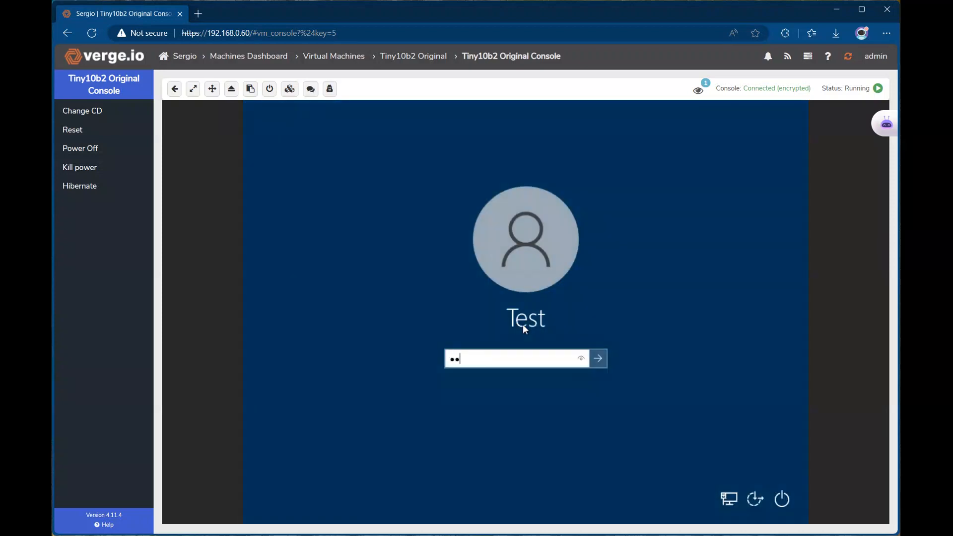
key(Return)
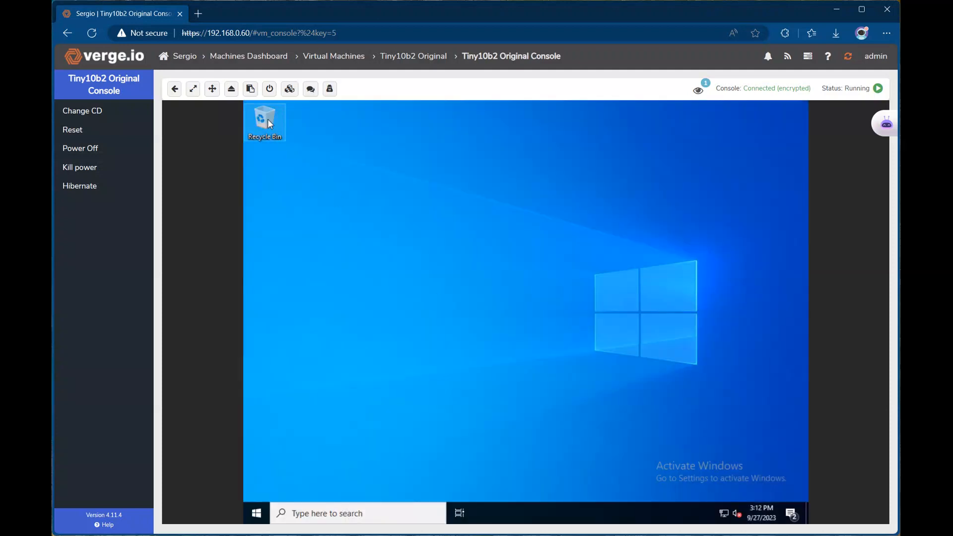
Verify World Hunger is back on Local Disk (C:), close Explorer, and return to Virtual Machines.
double_click(268, 121)
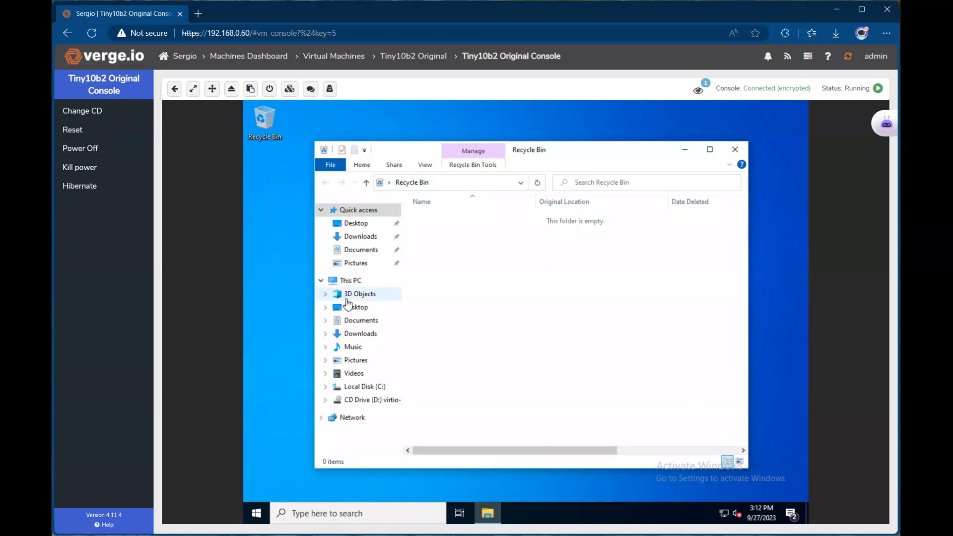
click(370, 387)
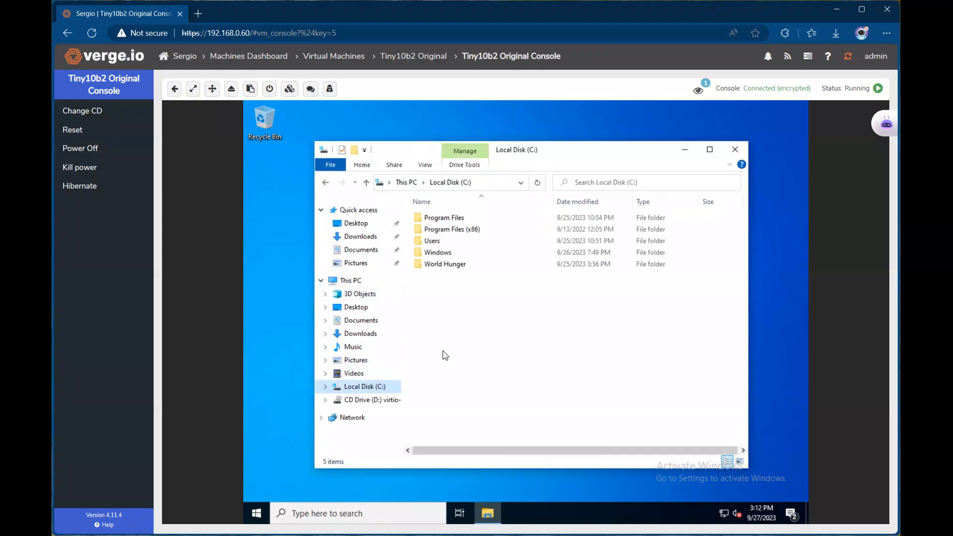
double_click(439, 264)
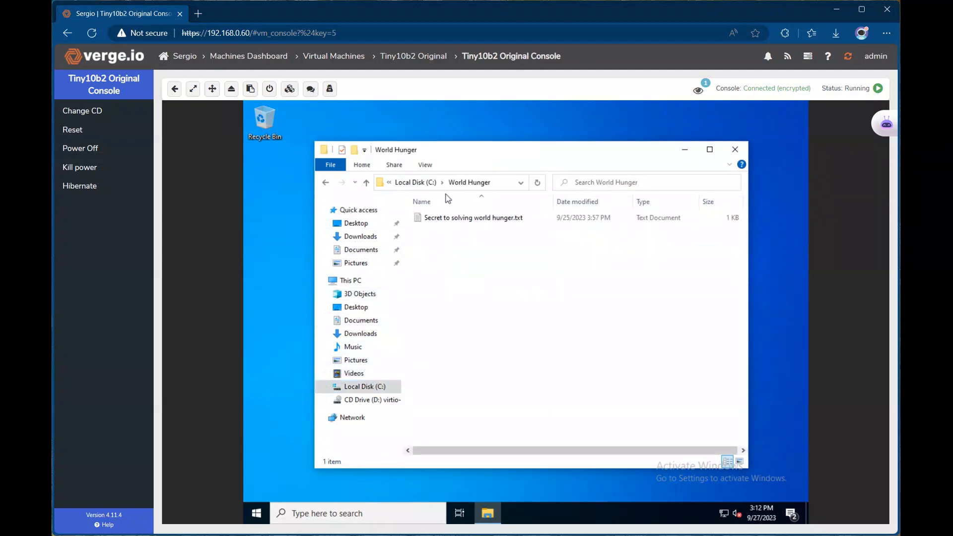
click(735, 149)
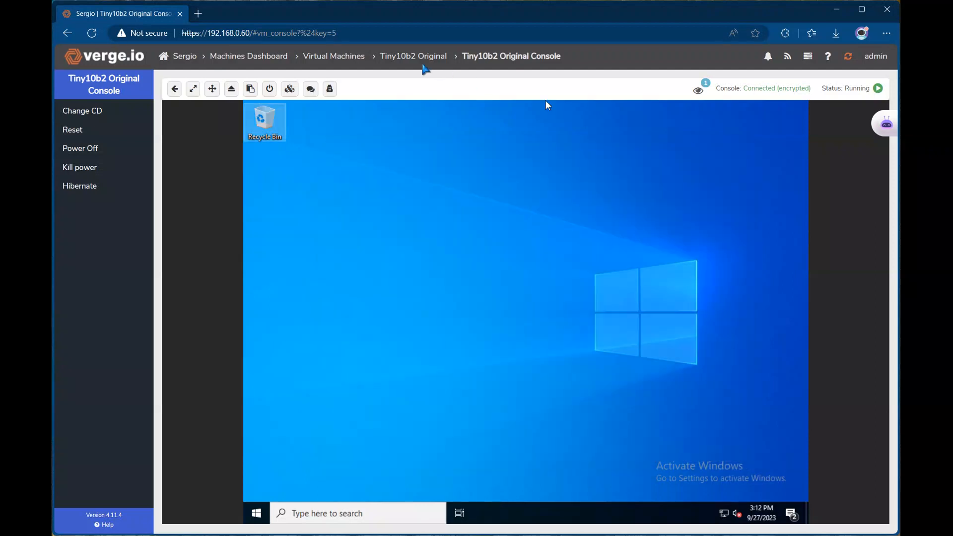
click(337, 61)
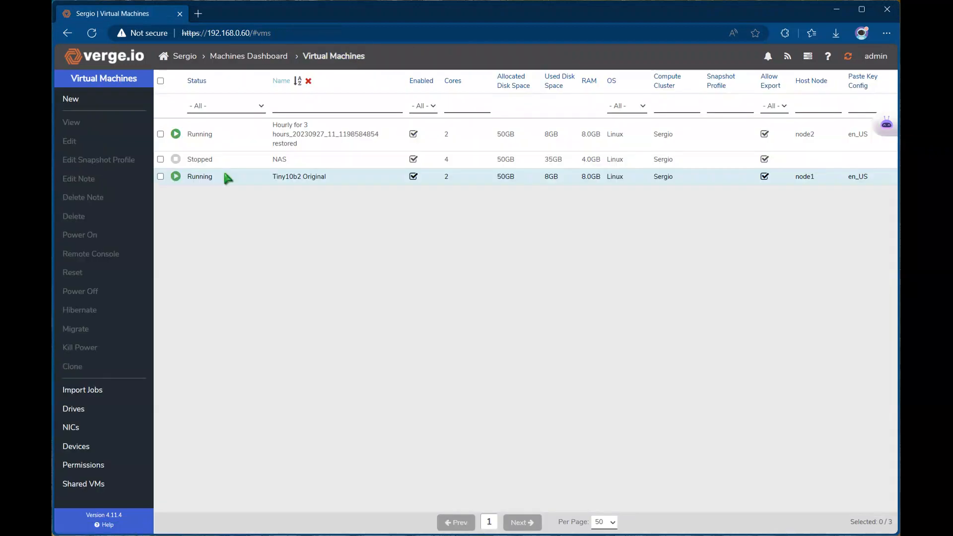
View the hourly snapshot on Tiny10b2 Original and start Restore Drive To New for its OS drive.
double_click(210, 177)
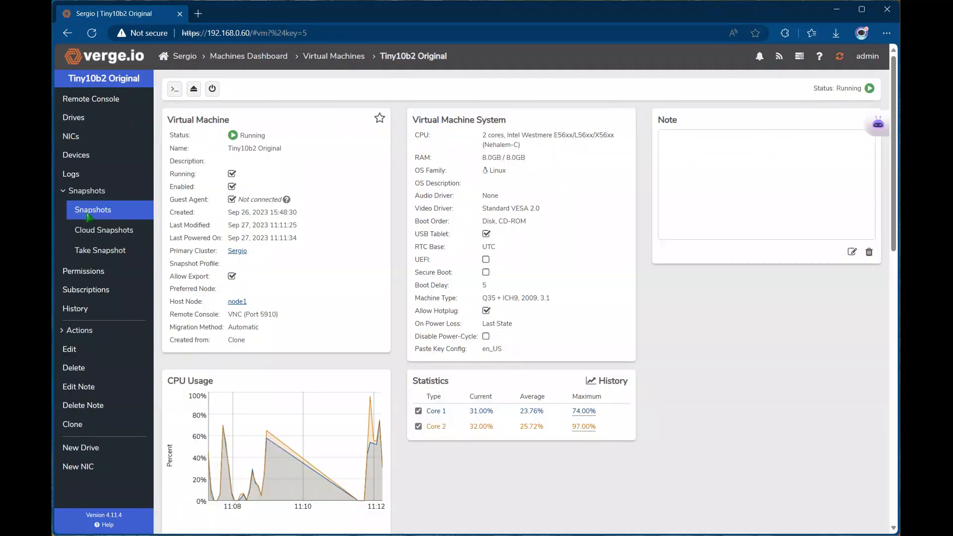
click(88, 209)
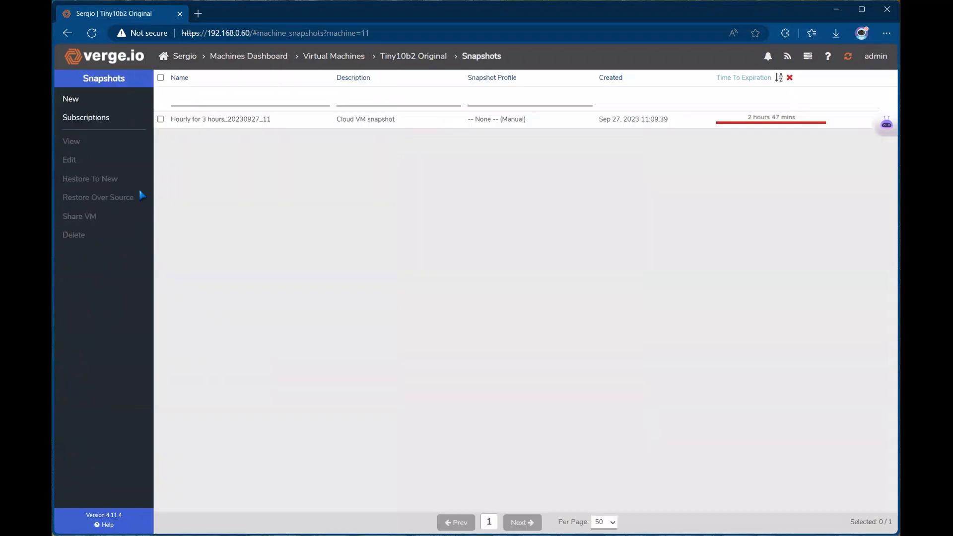
click(234, 124)
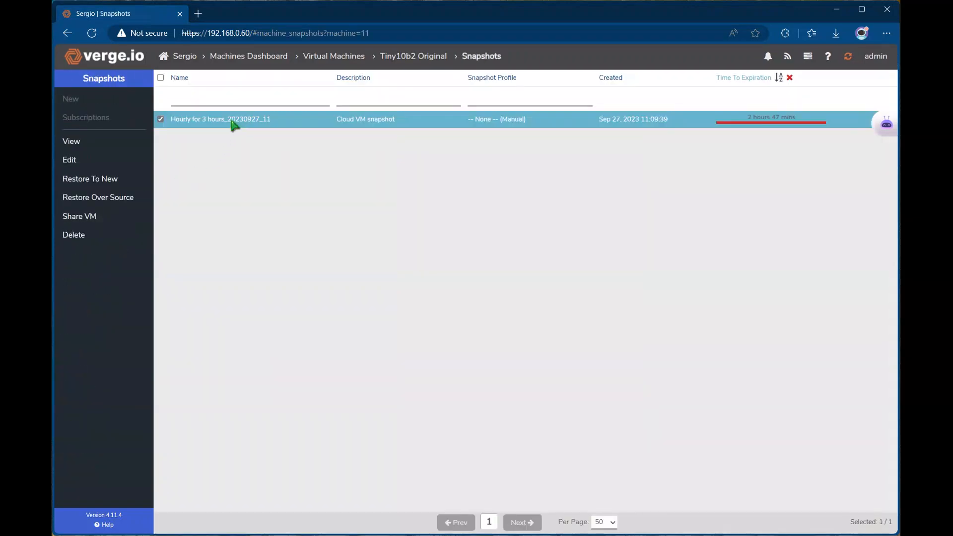
click(84, 144)
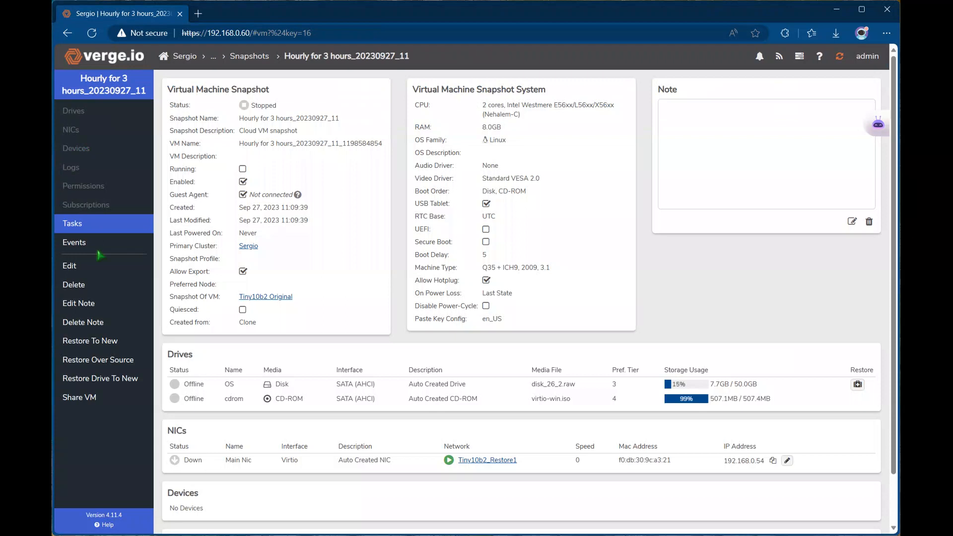
click(97, 379)
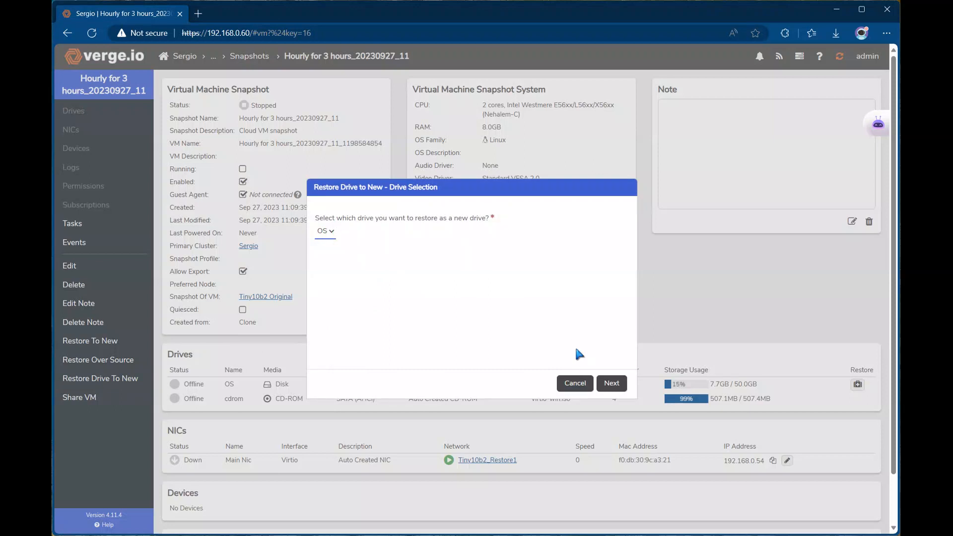
click(611, 383)
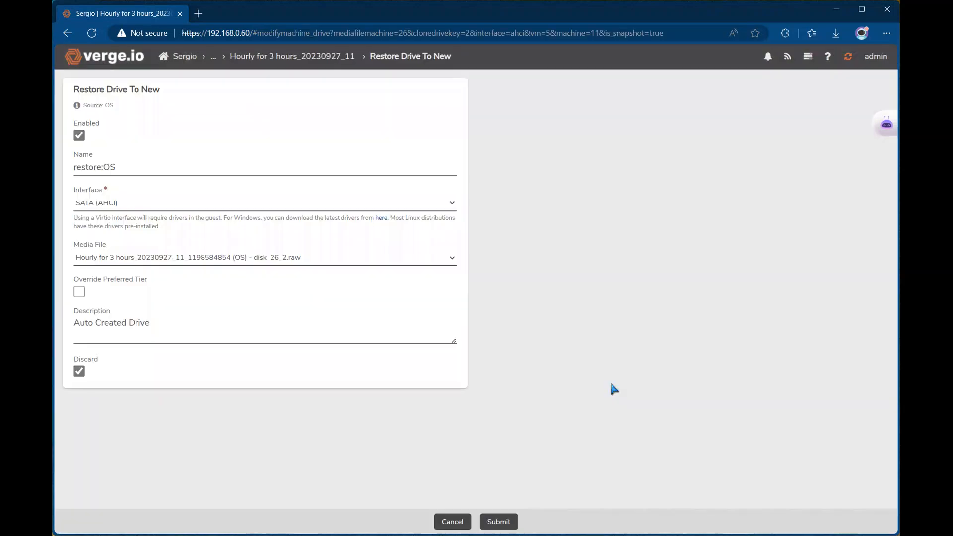
Create the restore:OS 50 GB drive and hot-plug it into the running Tiny10b2 Original.
click(498, 521)
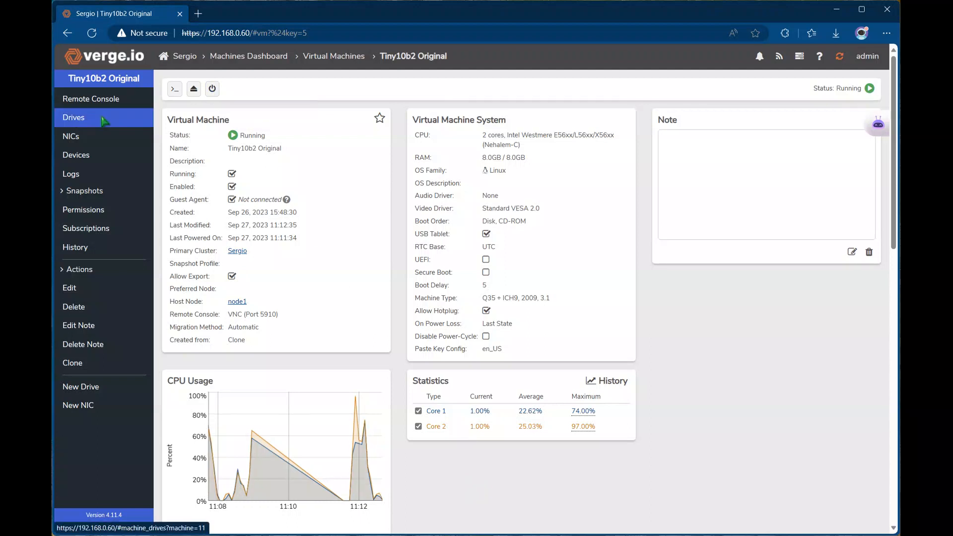
click(74, 117)
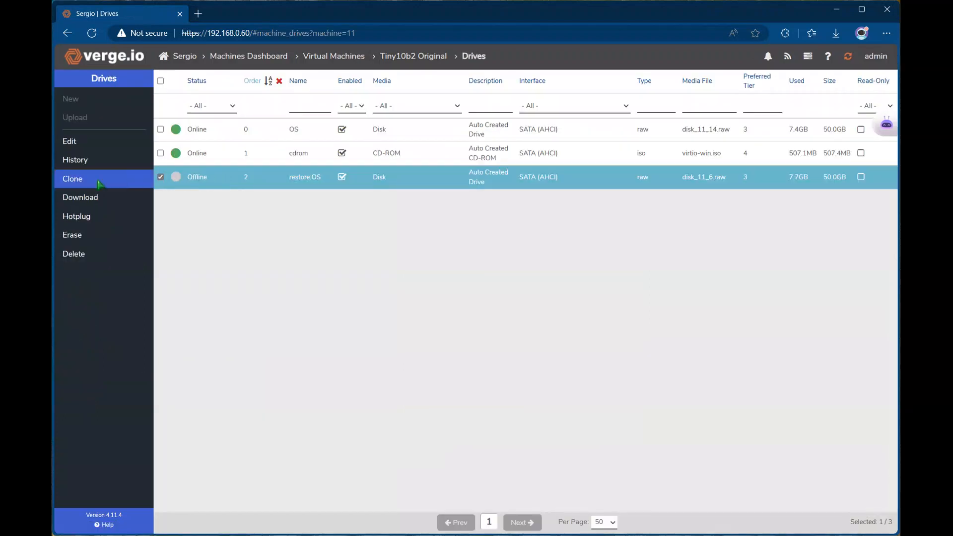
click(76, 218)
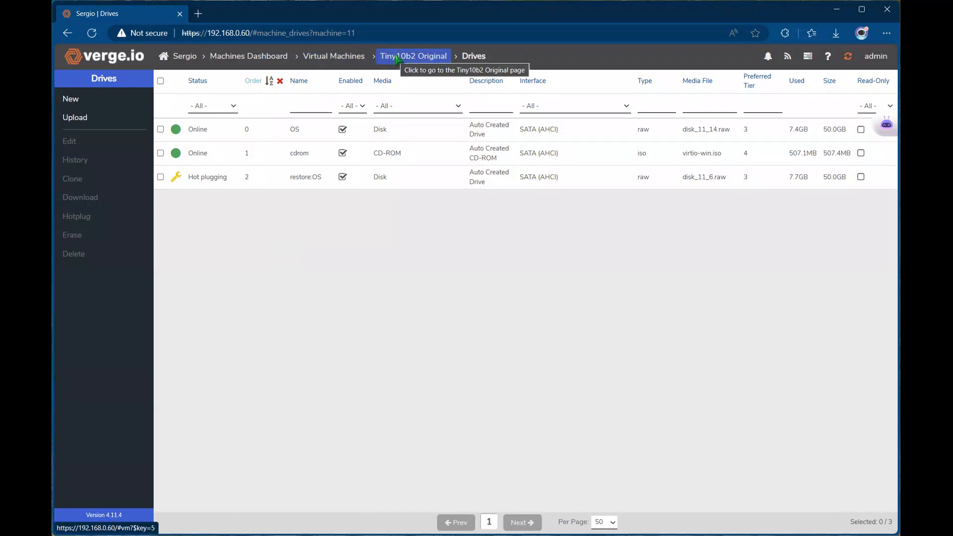
click(397, 58)
In the VM's remote console, launch Disk Management via a 'part' search and rescan disks.
click(176, 91)
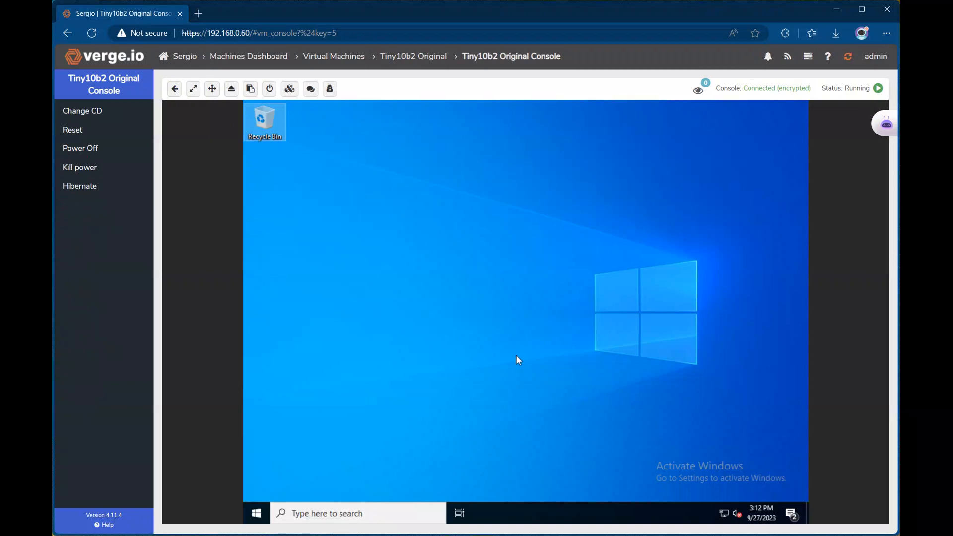
click(255, 515)
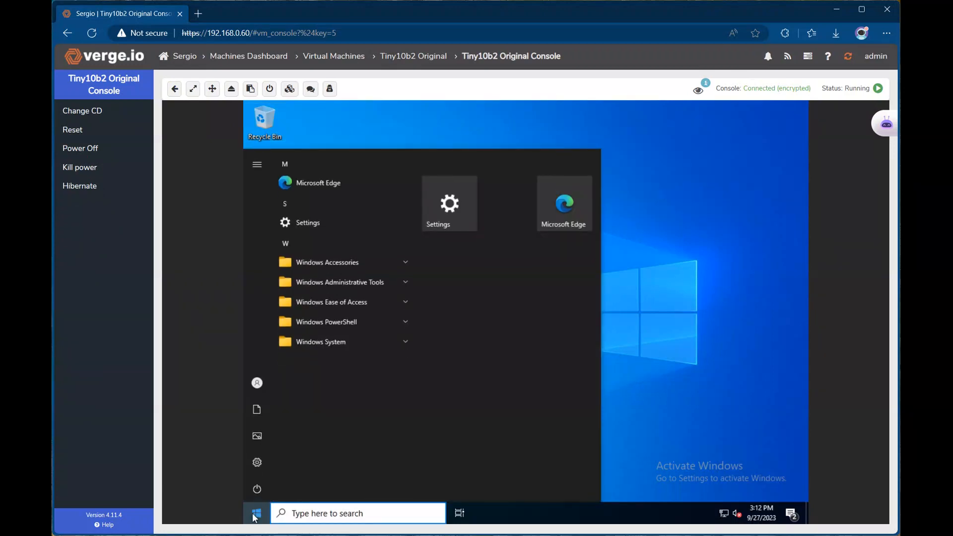
text(partm)
key(BackSpace)
click(355, 226)
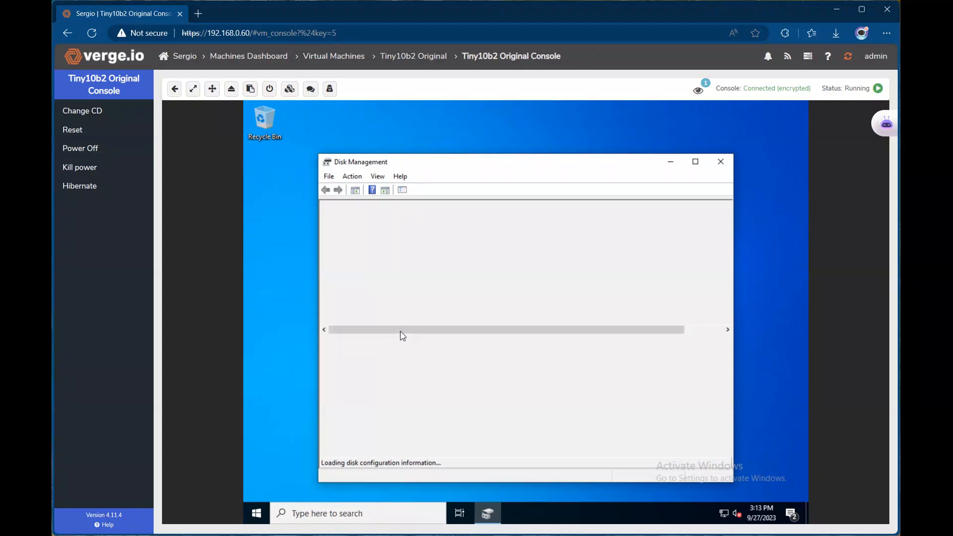
click(345, 178)
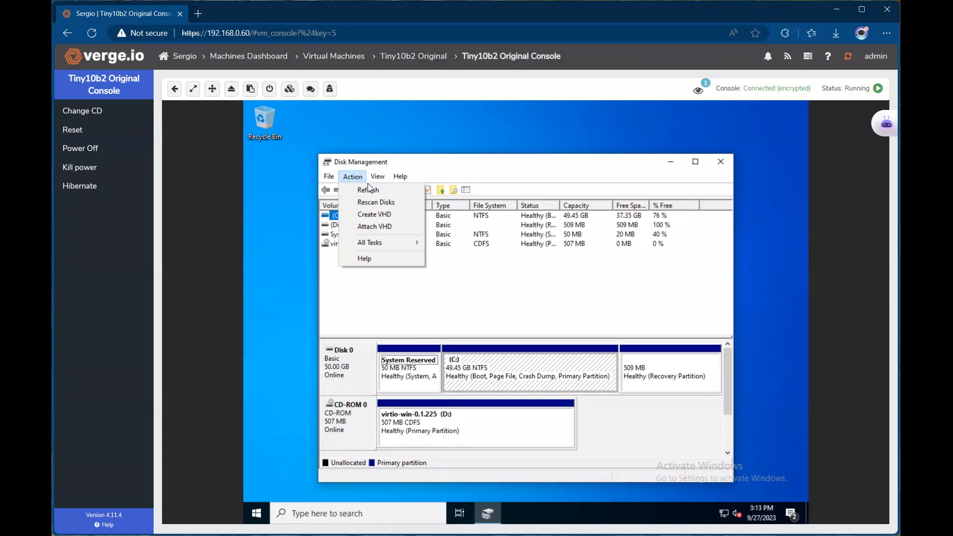
click(363, 203)
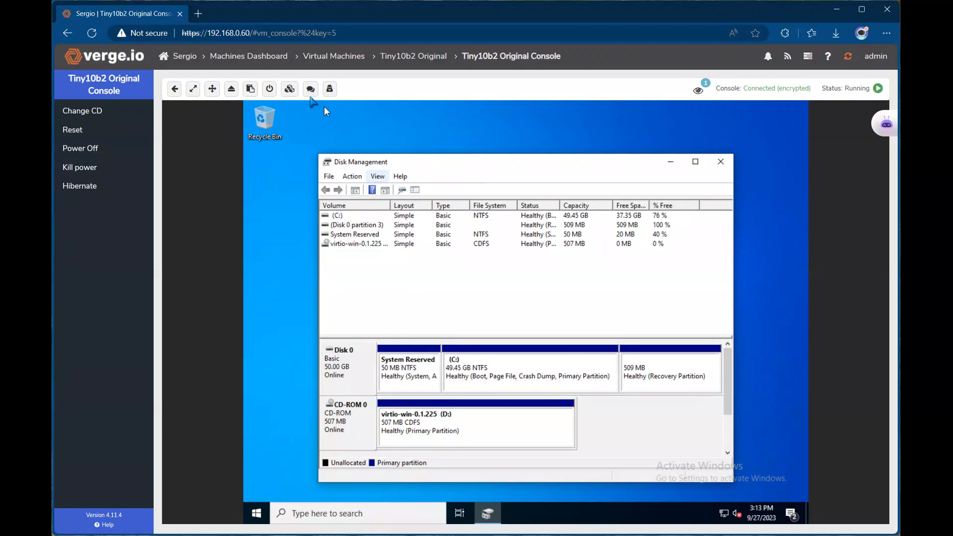
Force power off Tiny10b2 Original with Kill and confirm.
click(378, 60)
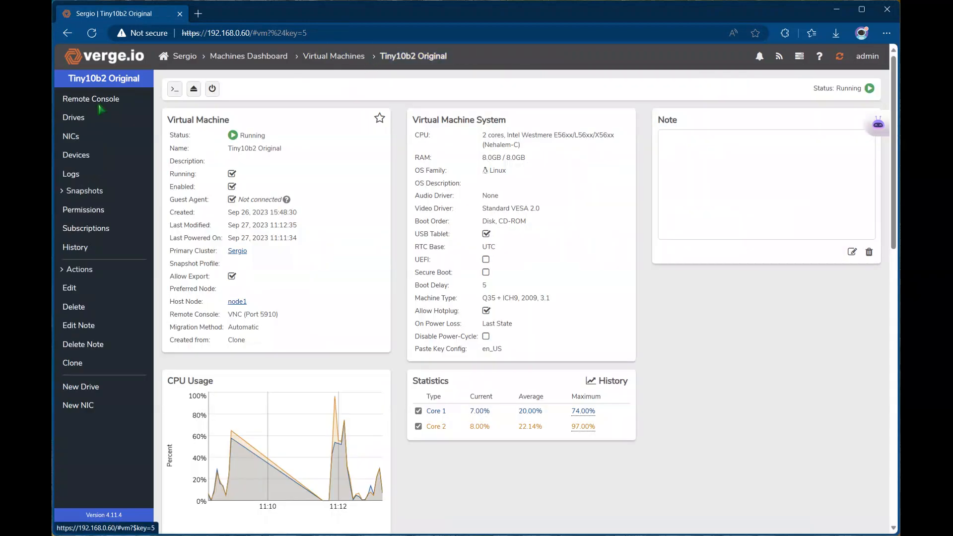
click(212, 88)
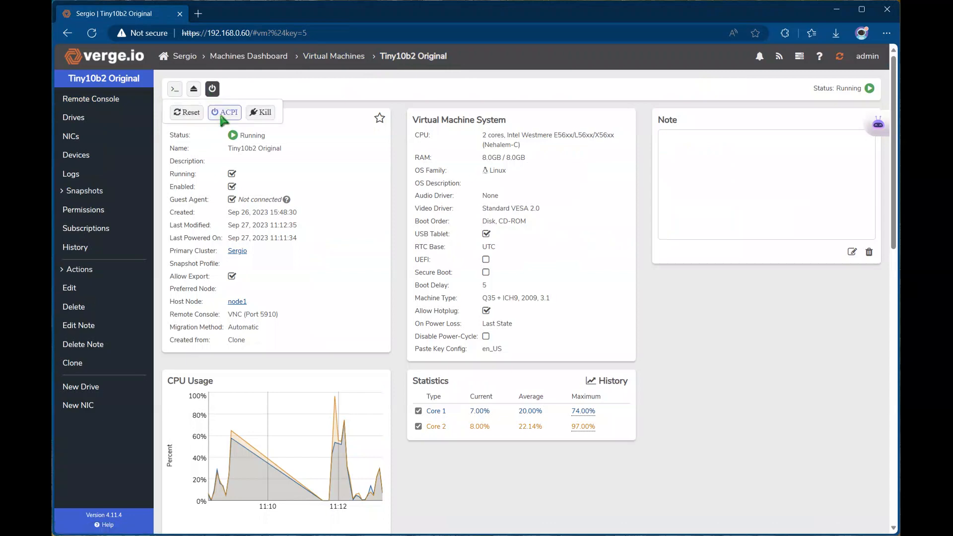
click(259, 114)
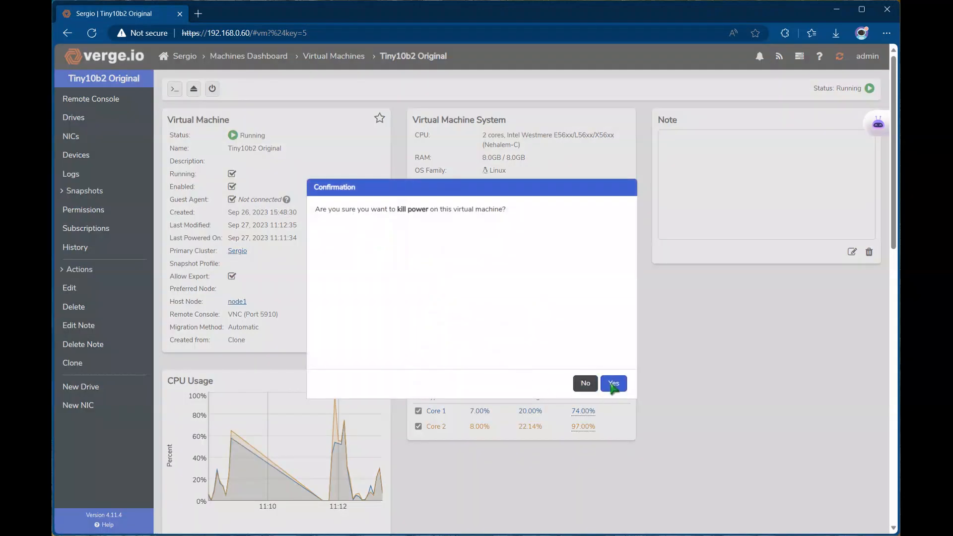
click(613, 386)
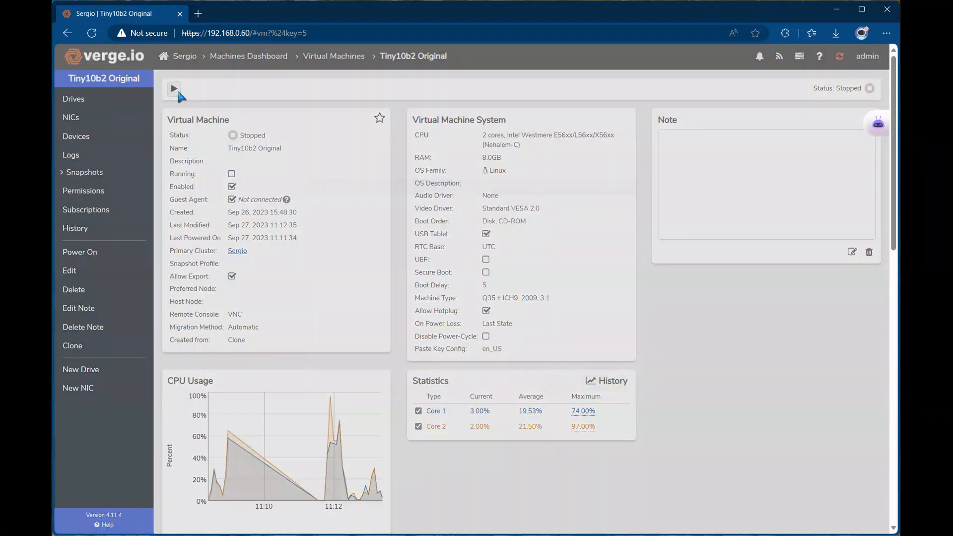
Power Tiny10b2 Original back on and open its remote console.
click(177, 93)
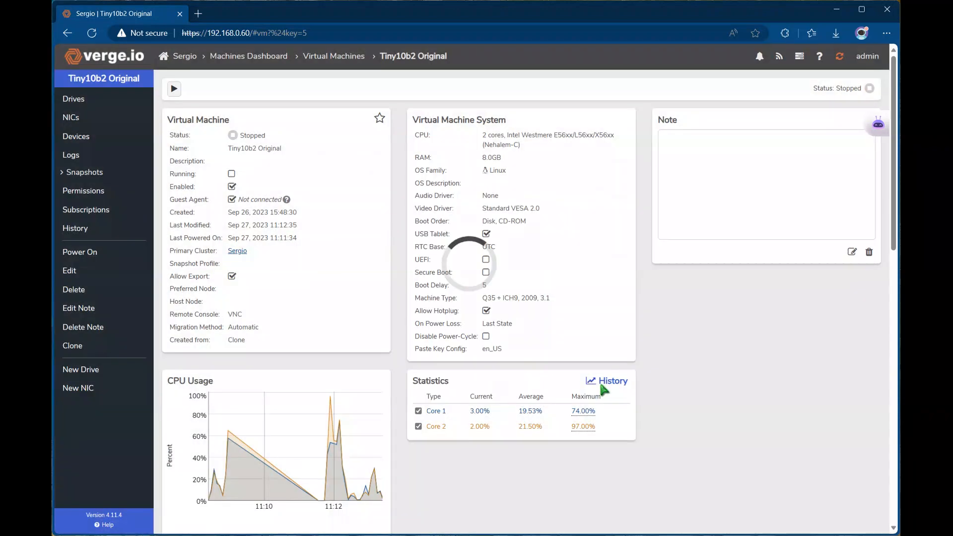
click(604, 386)
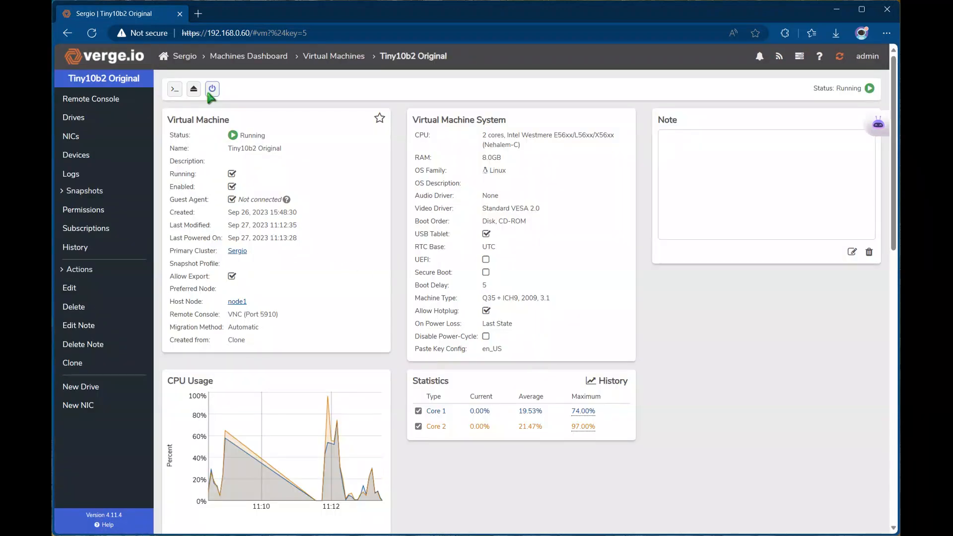
click(174, 89)
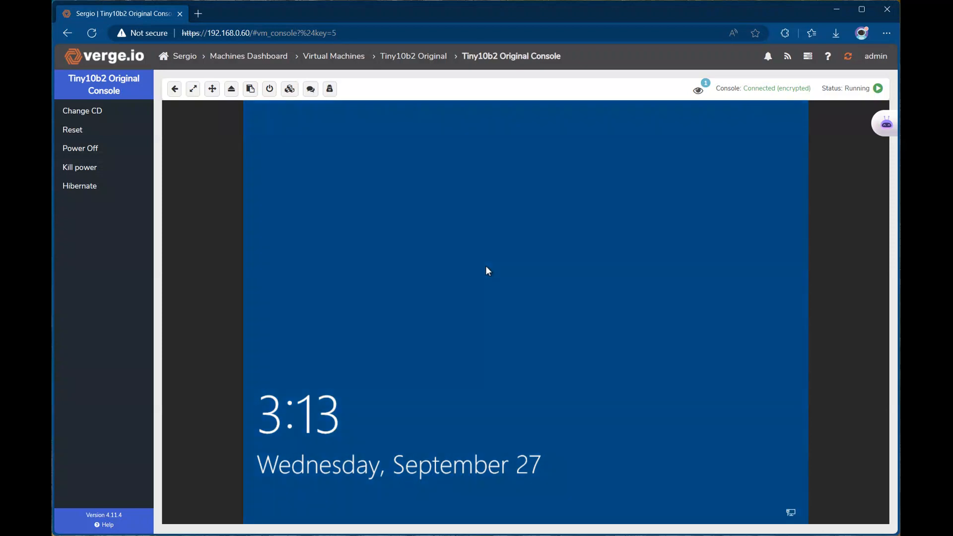
Dismiss the Windows lock screen and sign in with the account password.
click(485, 266)
text(•••••••••)
key(Return)
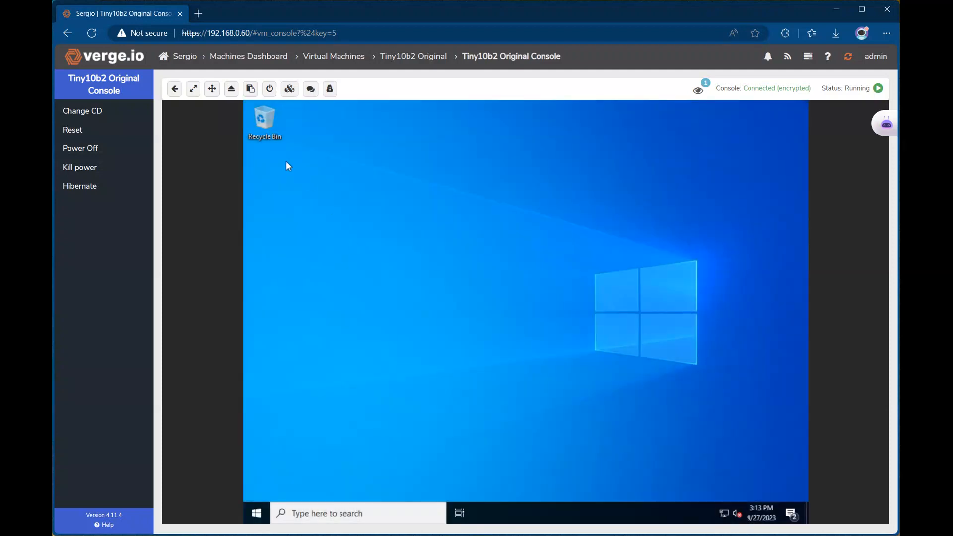
Relaunch Disk Management by searching Start for 'part'.
double_click(264, 126)
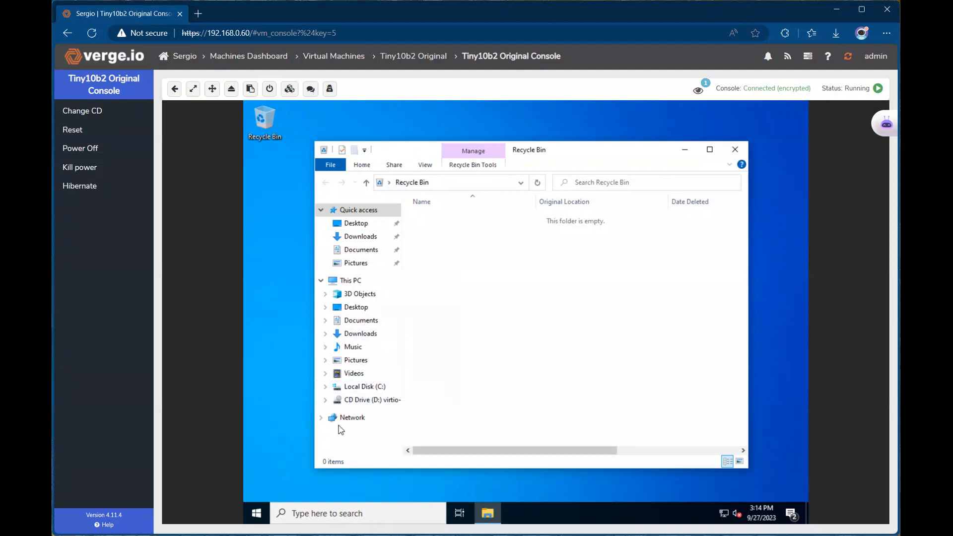
click(258, 512)
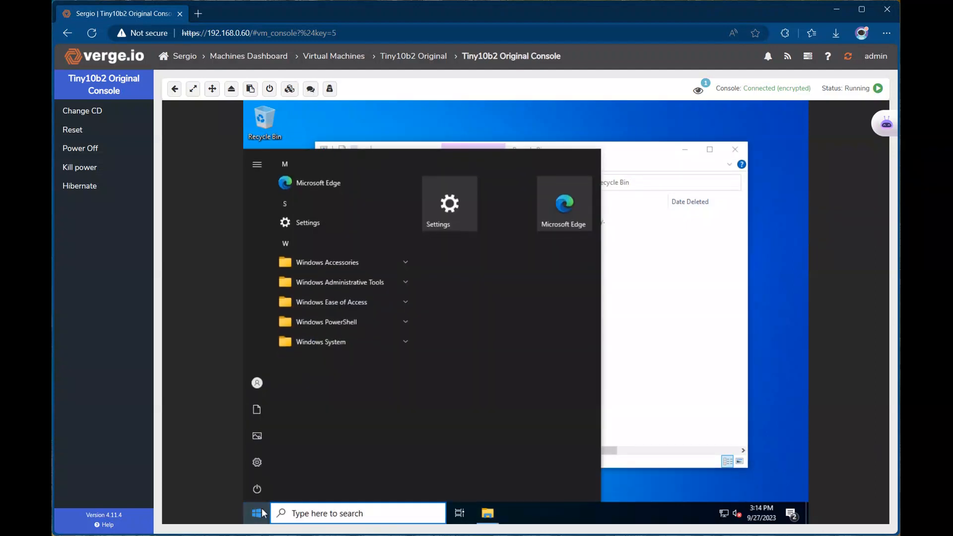
text(part)
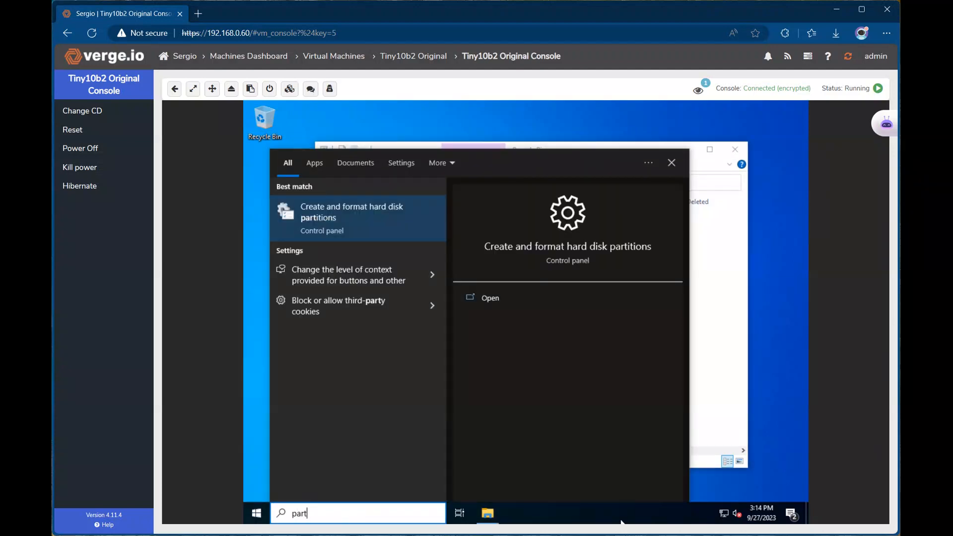
click(358, 233)
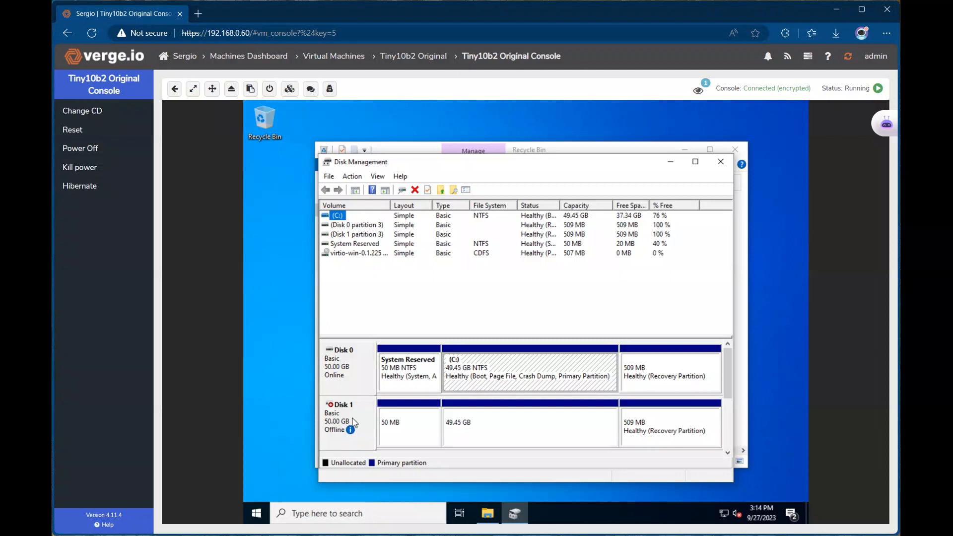
Bring the offline Disk 1 online in Disk Management.
click(345, 423)
right_click(342, 422)
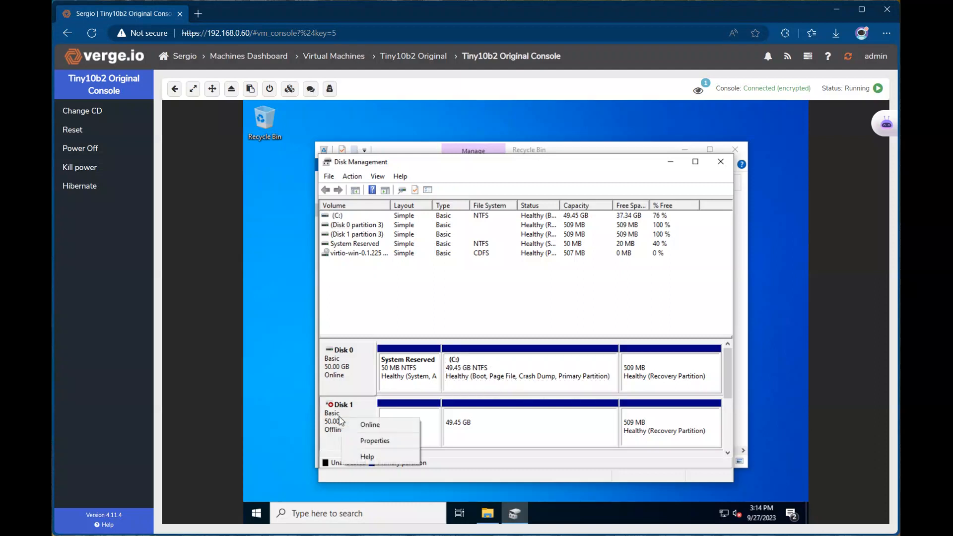
click(371, 423)
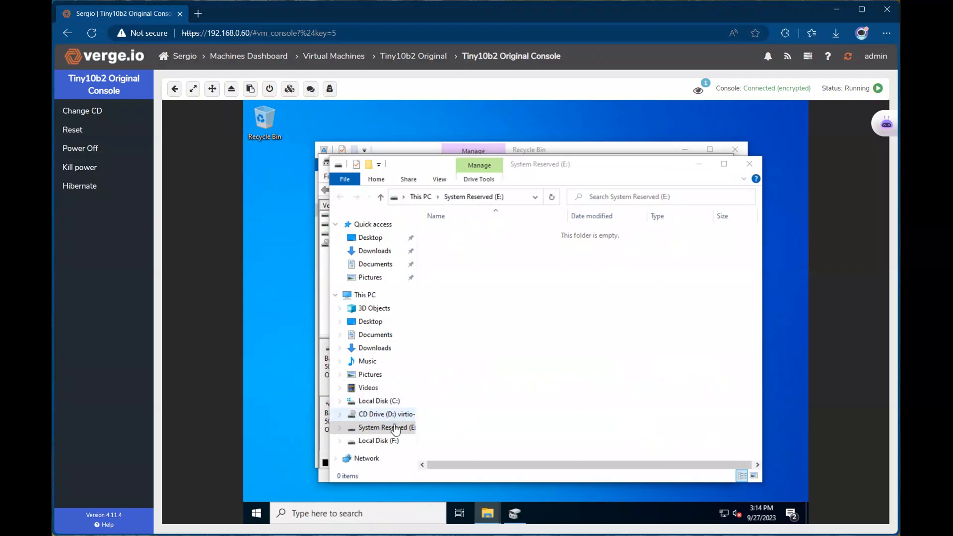
Open the World Hunger text file from Local Disk (F:) in Notepad.
click(388, 456)
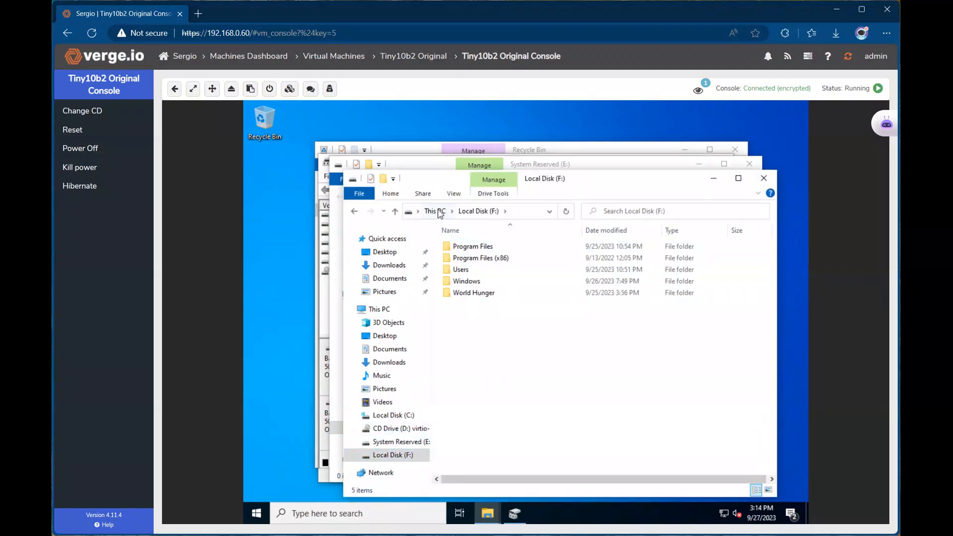
double_click(472, 293)
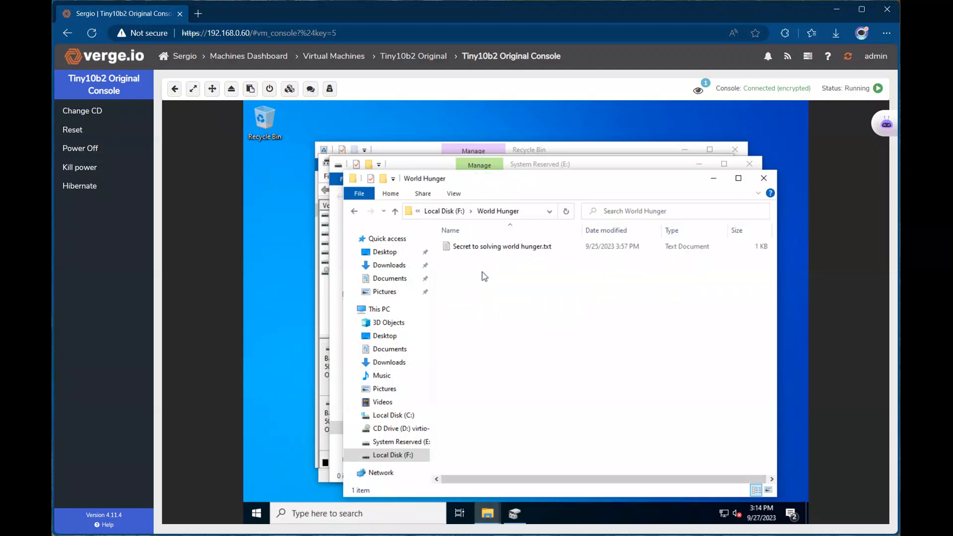
double_click(488, 248)
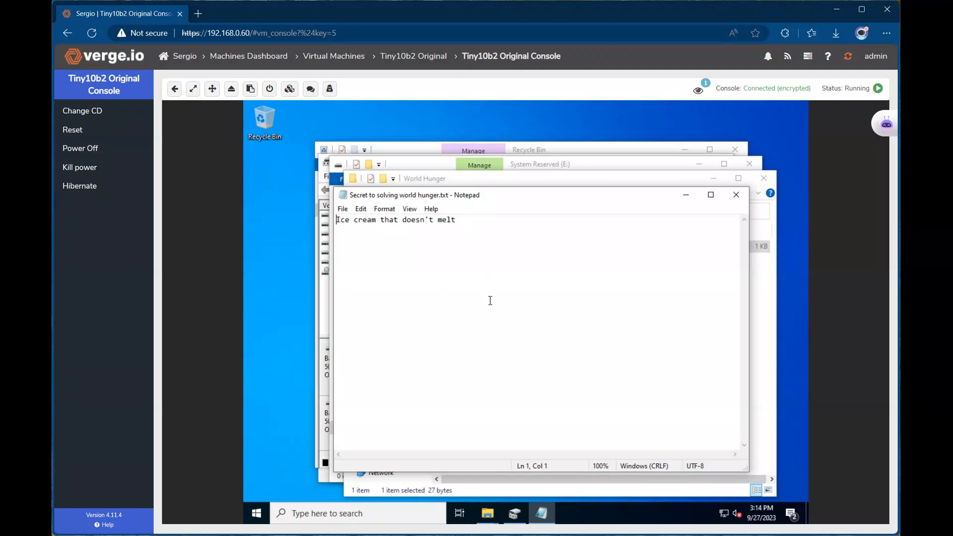
click(487, 301)
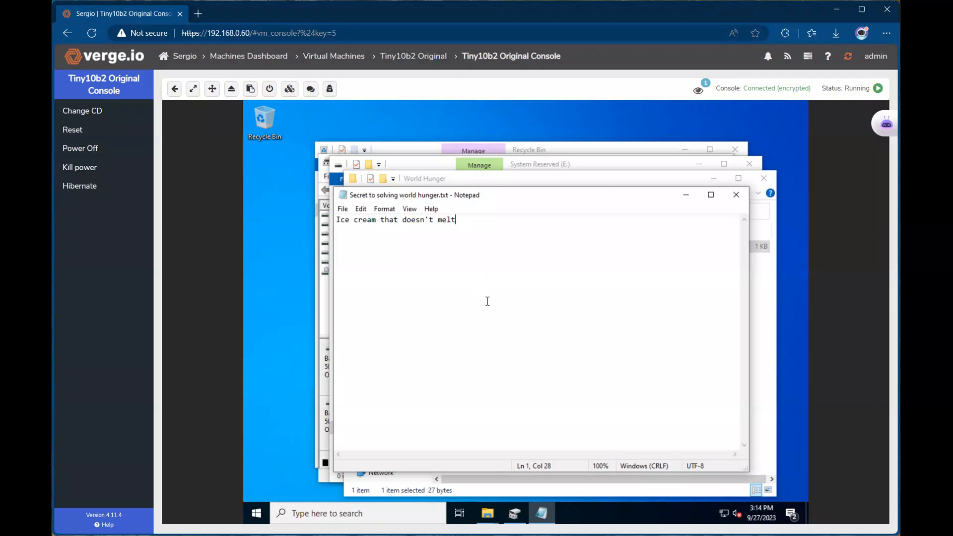